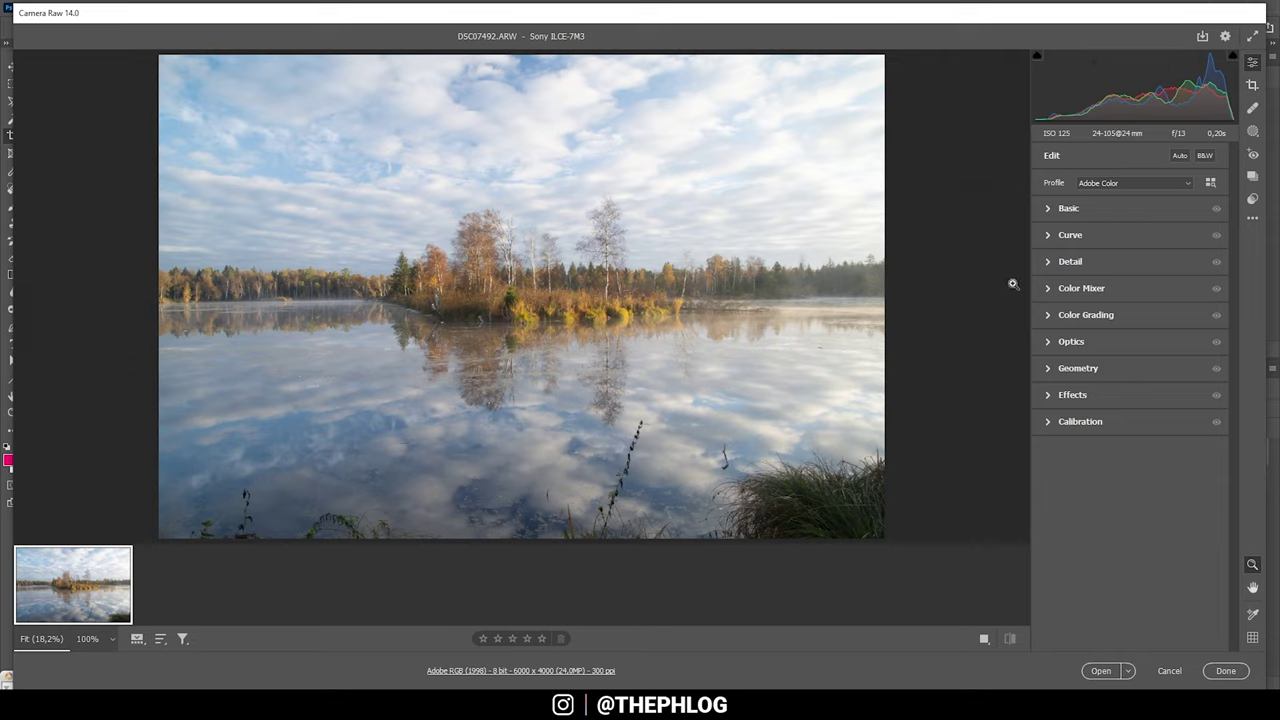
Open the camera profile list for the lake photo DSC07492.ARW, still on Adobe Color
{"action": "left_click", "coordinate": [1135, 183]}
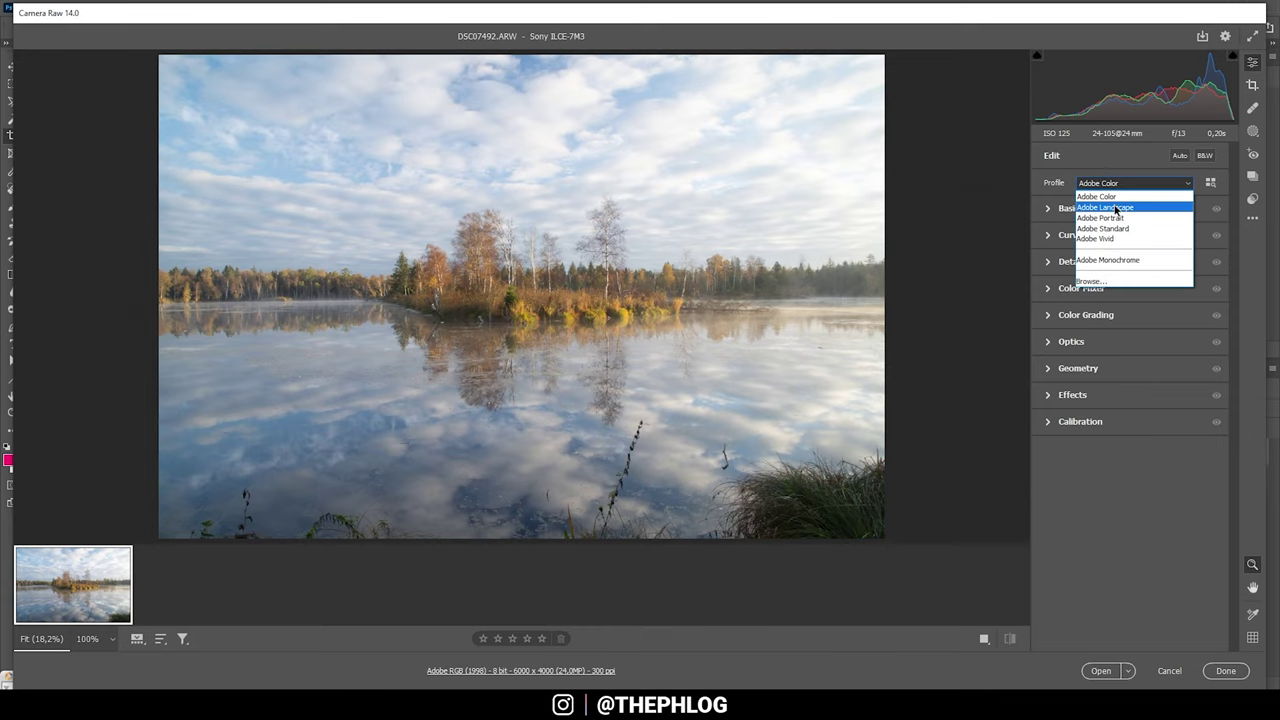
Apply the Adobe Landscape profile and Daylight white balance
{"action": "left_click", "coordinate": [1116, 208]}
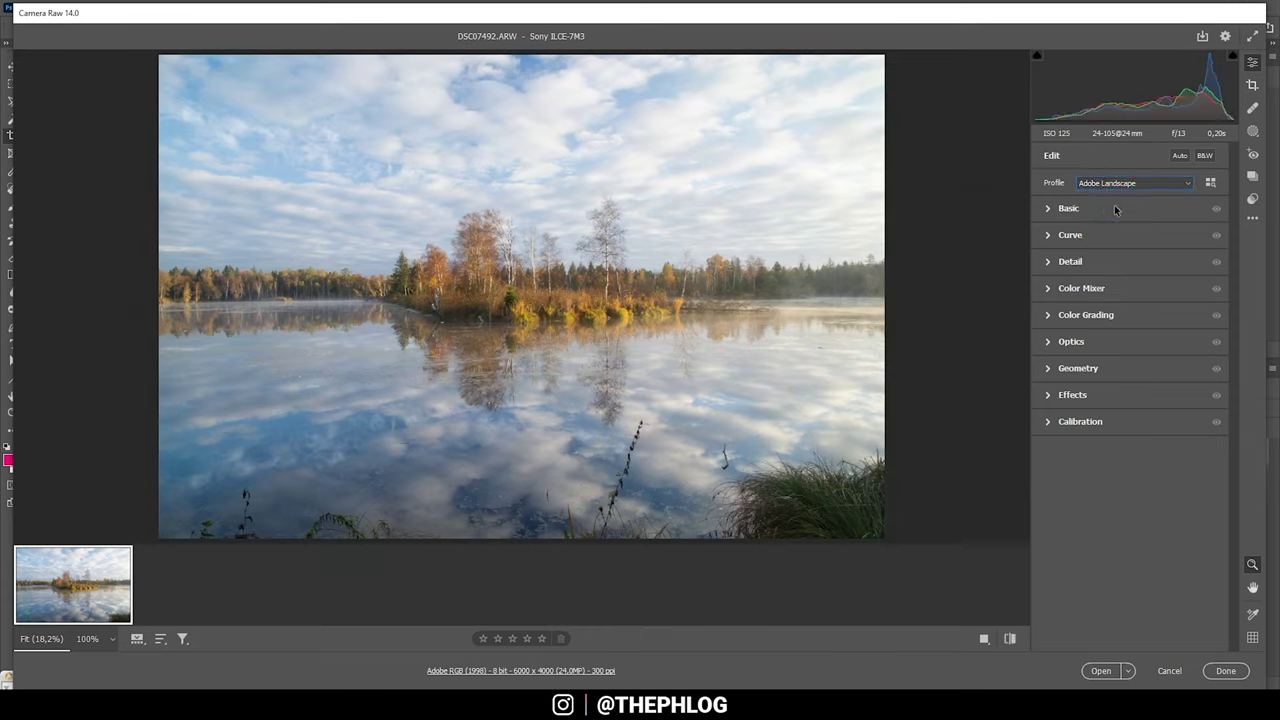
{"action": "left_click", "coordinate": [1047, 209]}
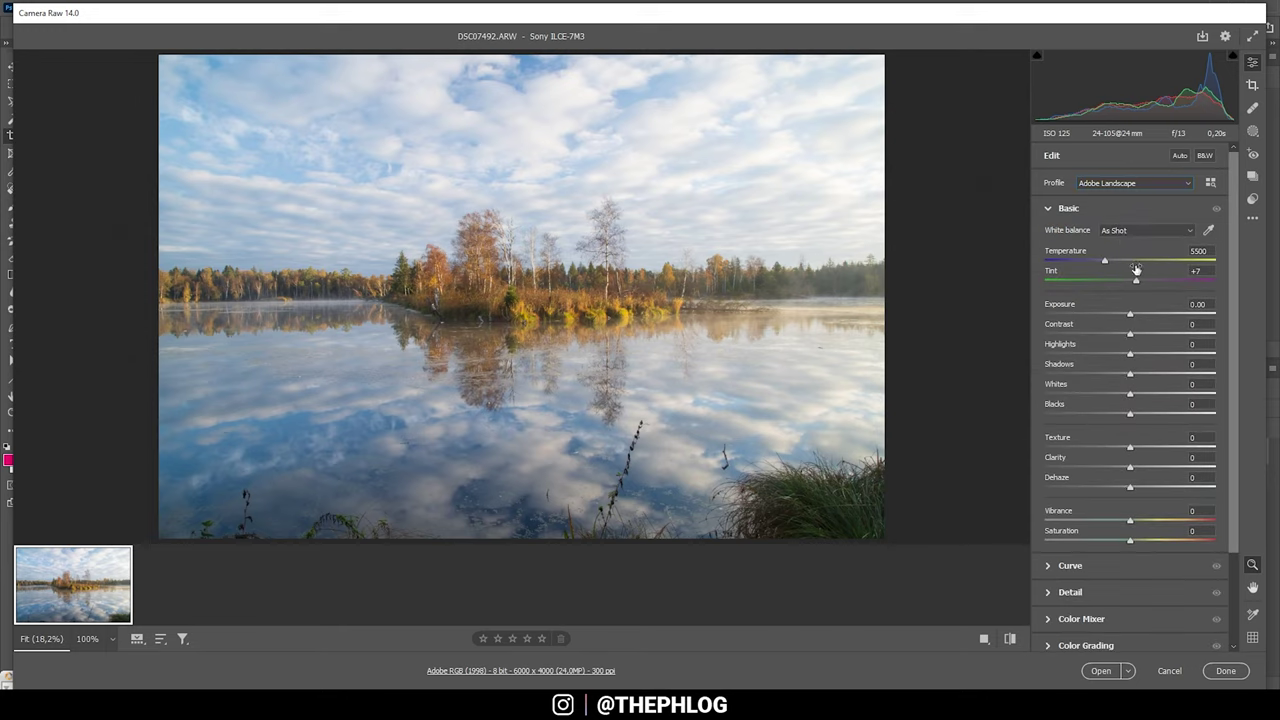
{"action": "left_click", "coordinate": [1137, 233]}
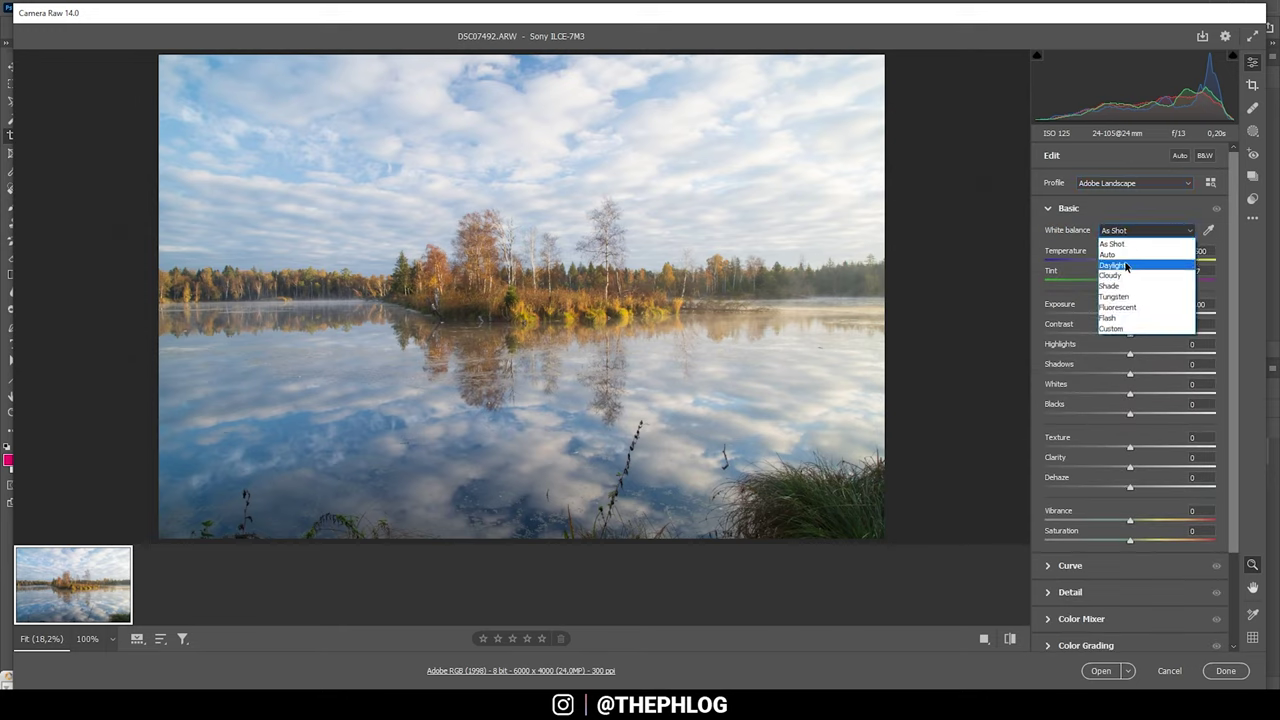
{"action": "left_click", "coordinate": [1125, 263]}
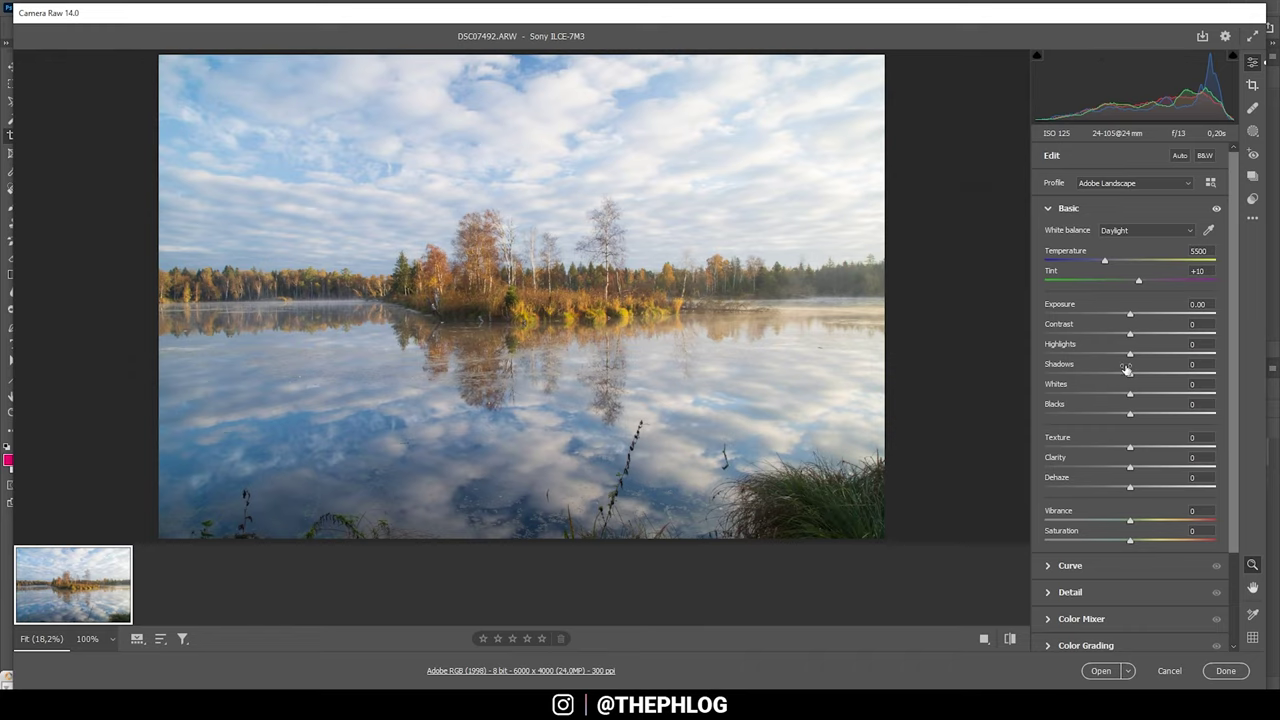
Set Highlights to -51, Shadows to -73 and Whites to +9
{"action": "left_click_drag", "start_coordinate": [1130, 355], "coordinate": [1098, 355]}
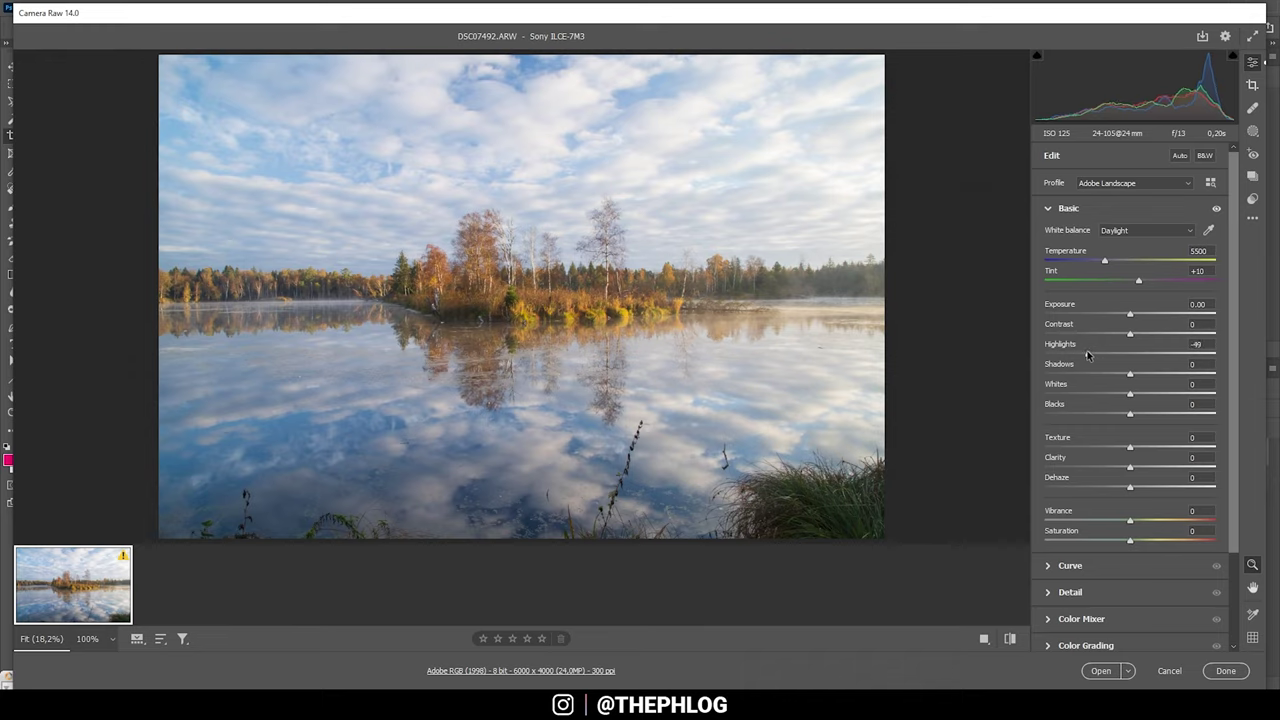
{"action": "left_click_drag", "start_coordinate": [1090, 355], "coordinate": [1064, 372]}
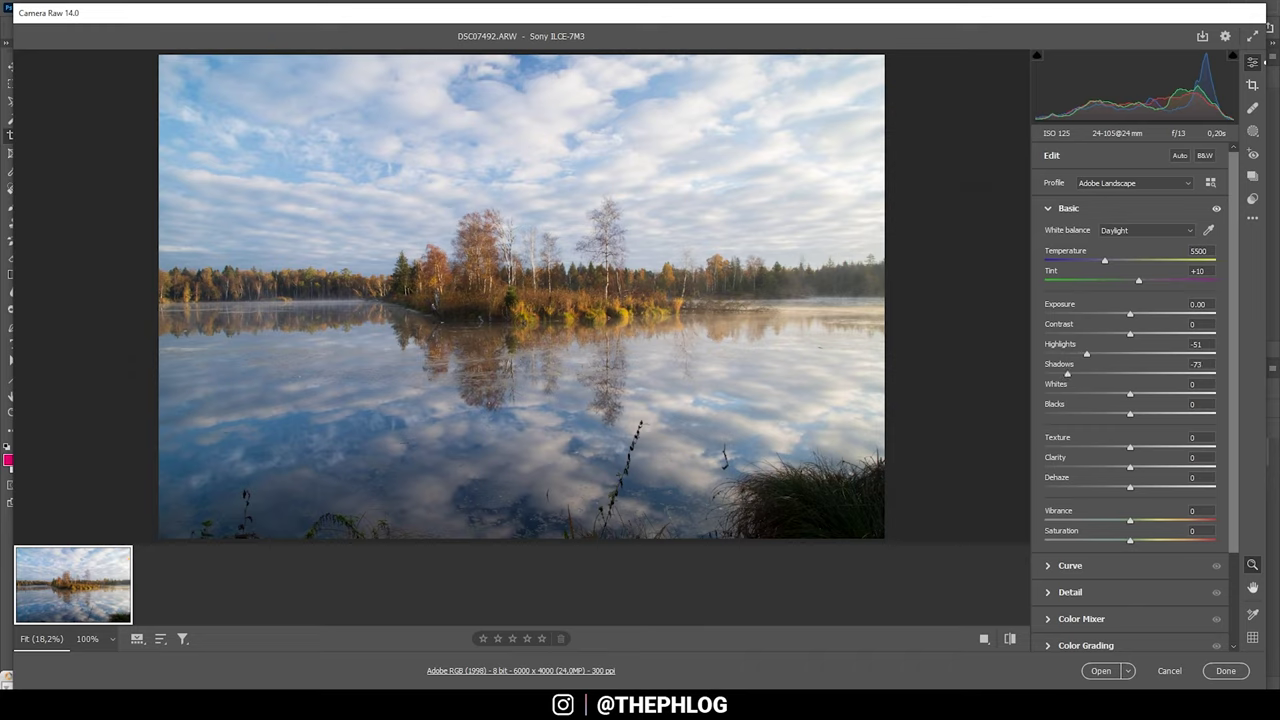
{"action": "left_click_drag", "start_coordinate": [1130, 394], "coordinate": [1137, 398]}
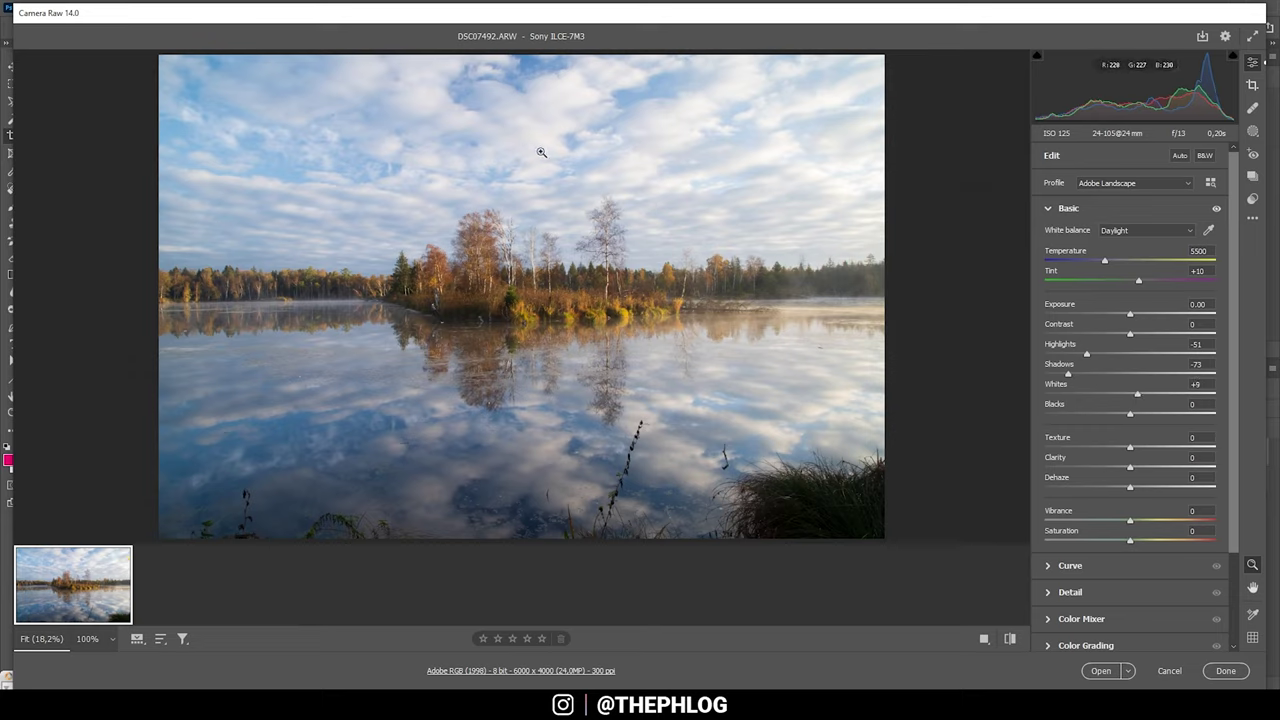
{"action": "left_click", "coordinate": [1252, 85]}
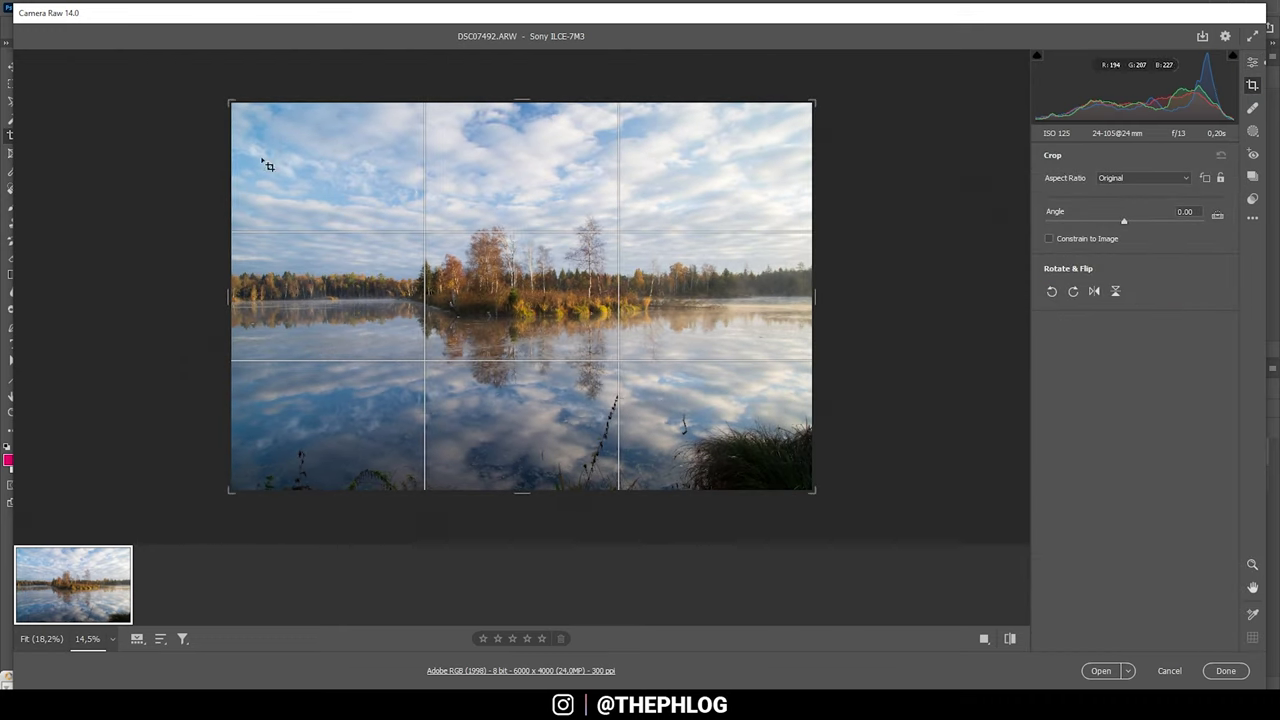
Straighten the photo 0.37° and trim the top and bottom to 5942 × 3424 pixels
{"action": "left_click_drag", "start_coordinate": [191, 149], "coordinate": [180, 86]}
{"action": "left_click_drag", "start_coordinate": [521, 106], "coordinate": [521, 120]}
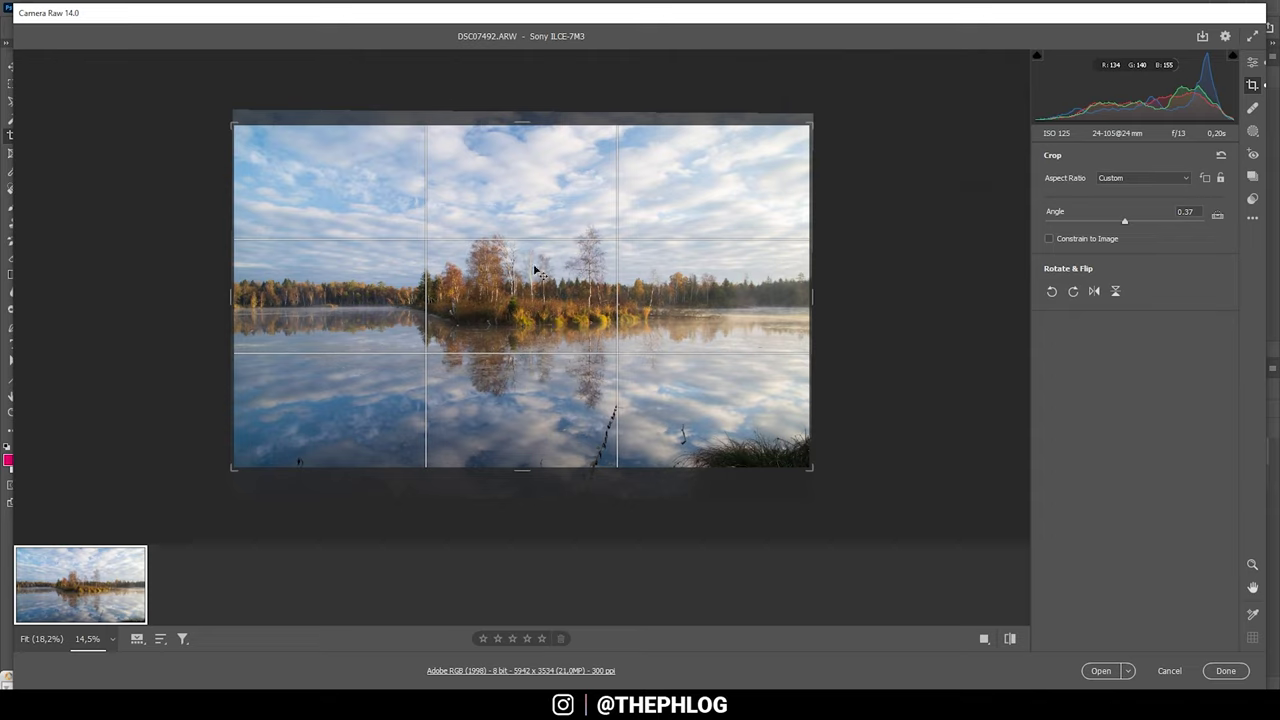
{"action": "left_click", "coordinate": [525, 125]}
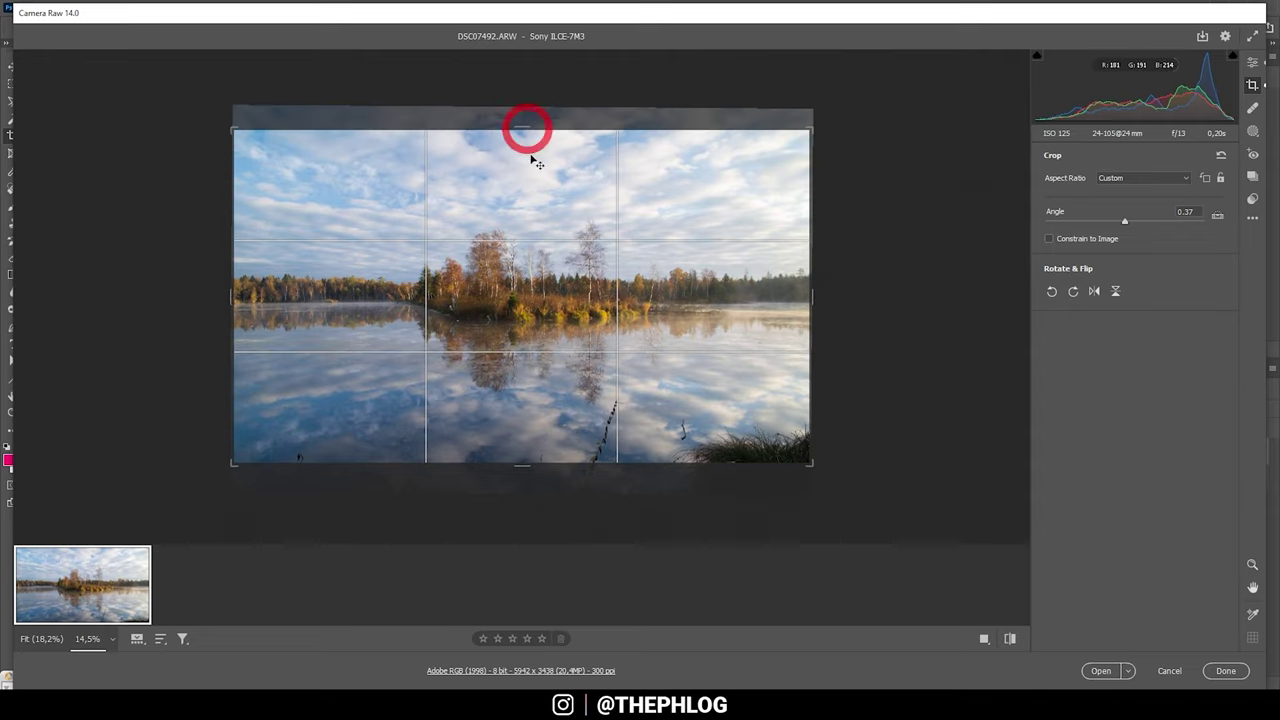
{"action": "left_click_drag", "start_coordinate": [523, 475], "coordinate": [522, 457]}
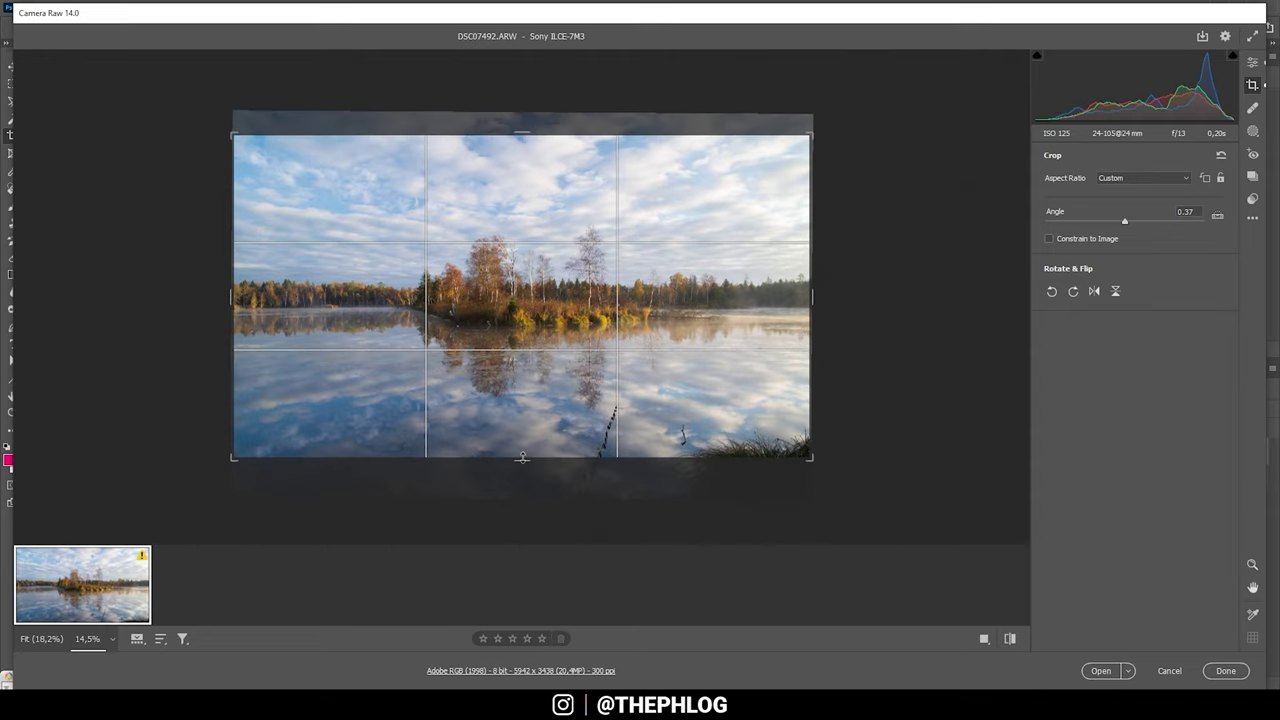
{"action": "key", "text": "Return"}
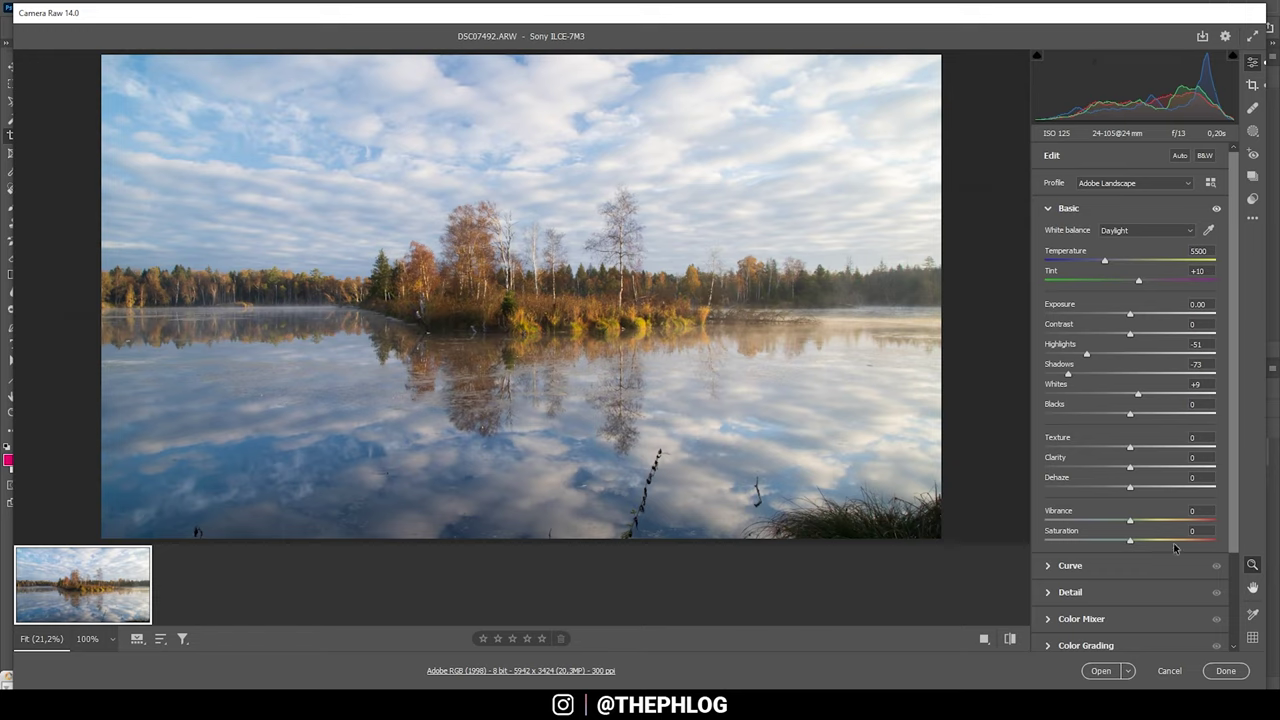
Raise Vibrance to +15 and start a new radial gradient mask
{"action": "left_click_drag", "start_coordinate": [1130, 521], "coordinate": [1145, 525]}
{"action": "left_click_drag", "start_coordinate": [1150, 523], "coordinate": [1143, 522]}
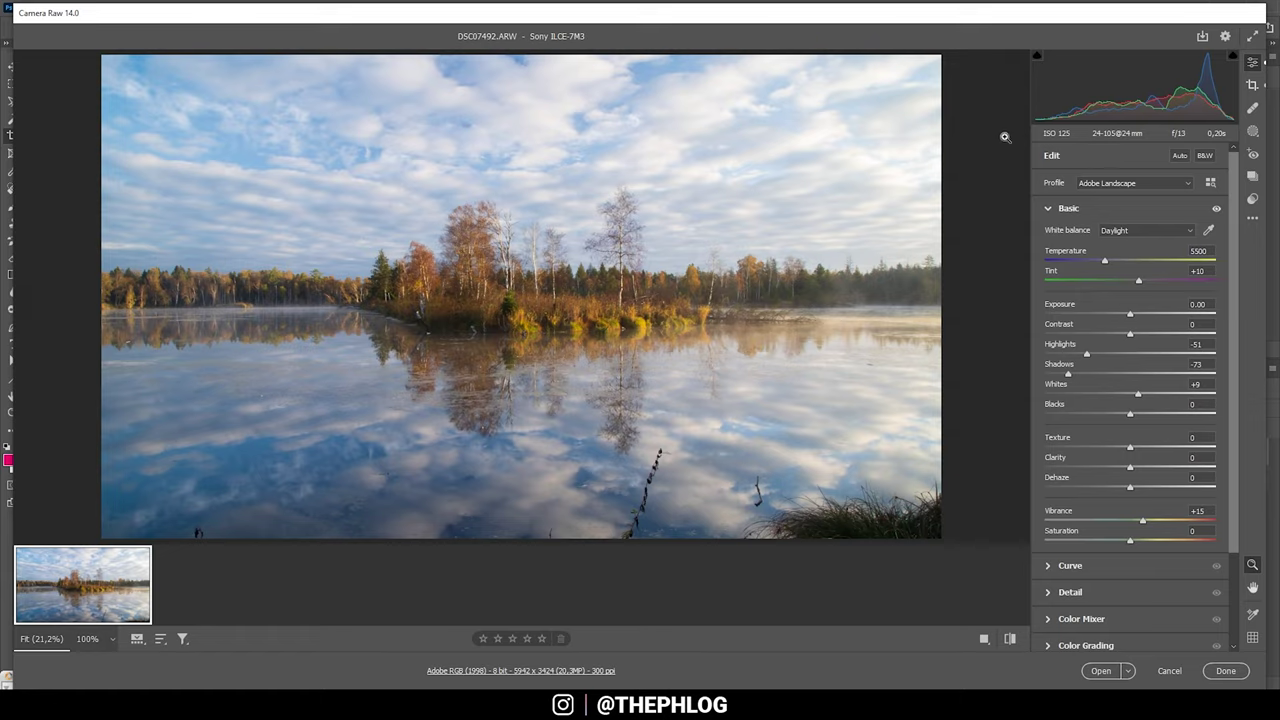
{"action": "left_click", "coordinate": [1252, 131]}
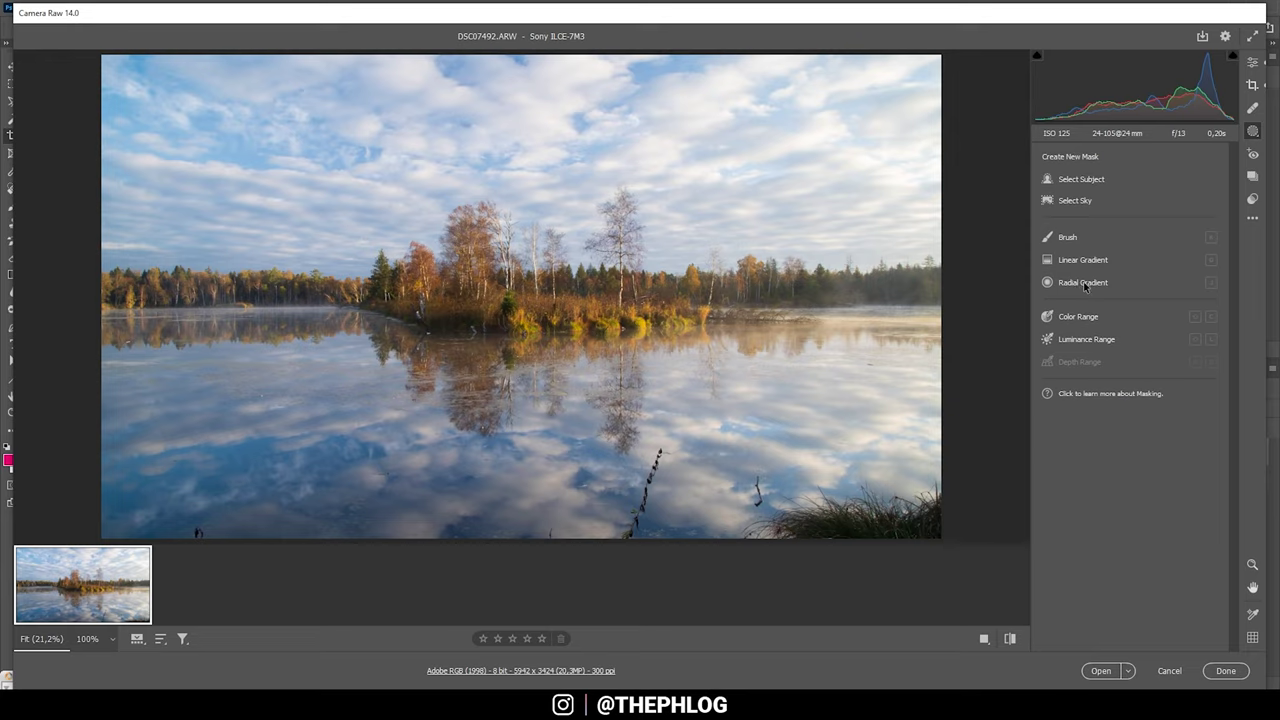
{"action": "mouse_move", "coordinate": [1085, 287]}
{"action": "left_click", "coordinate": [1080, 283]}
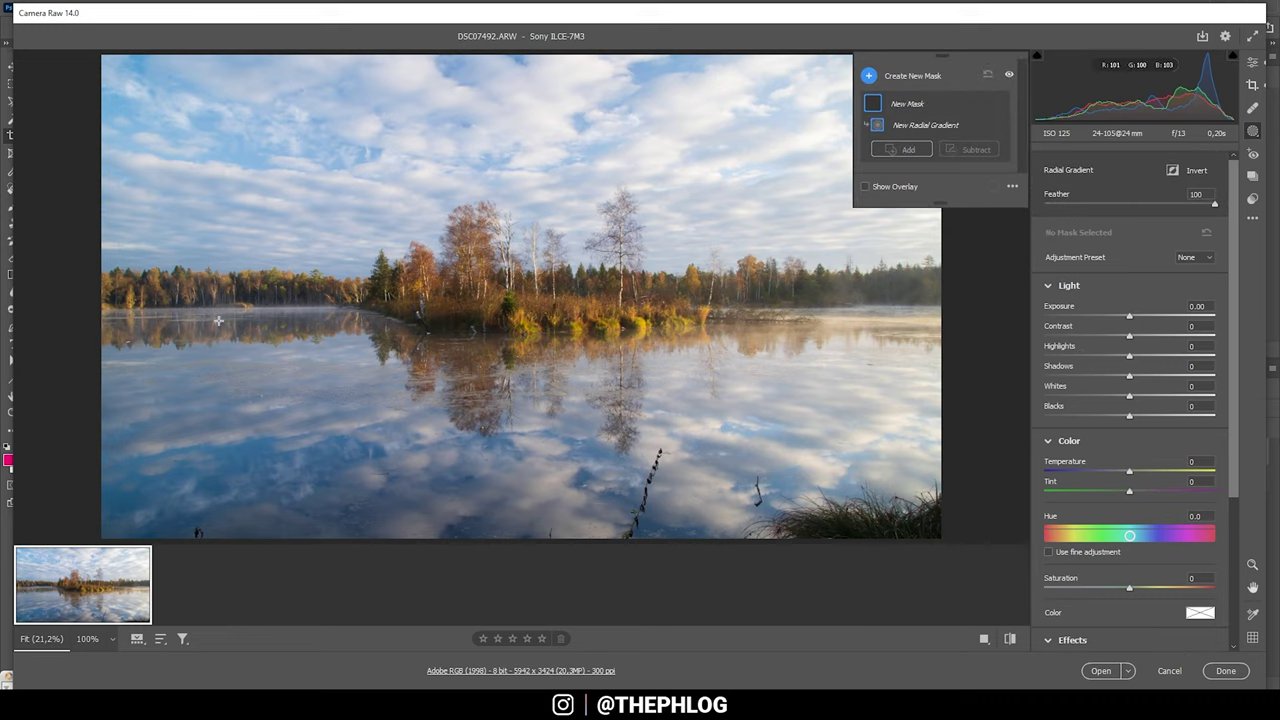
Draw a long, flat radial gradient ellipse over the misty left shoreline
{"action": "left_click_drag", "start_coordinate": [179, 300], "coordinate": [301, 316]}
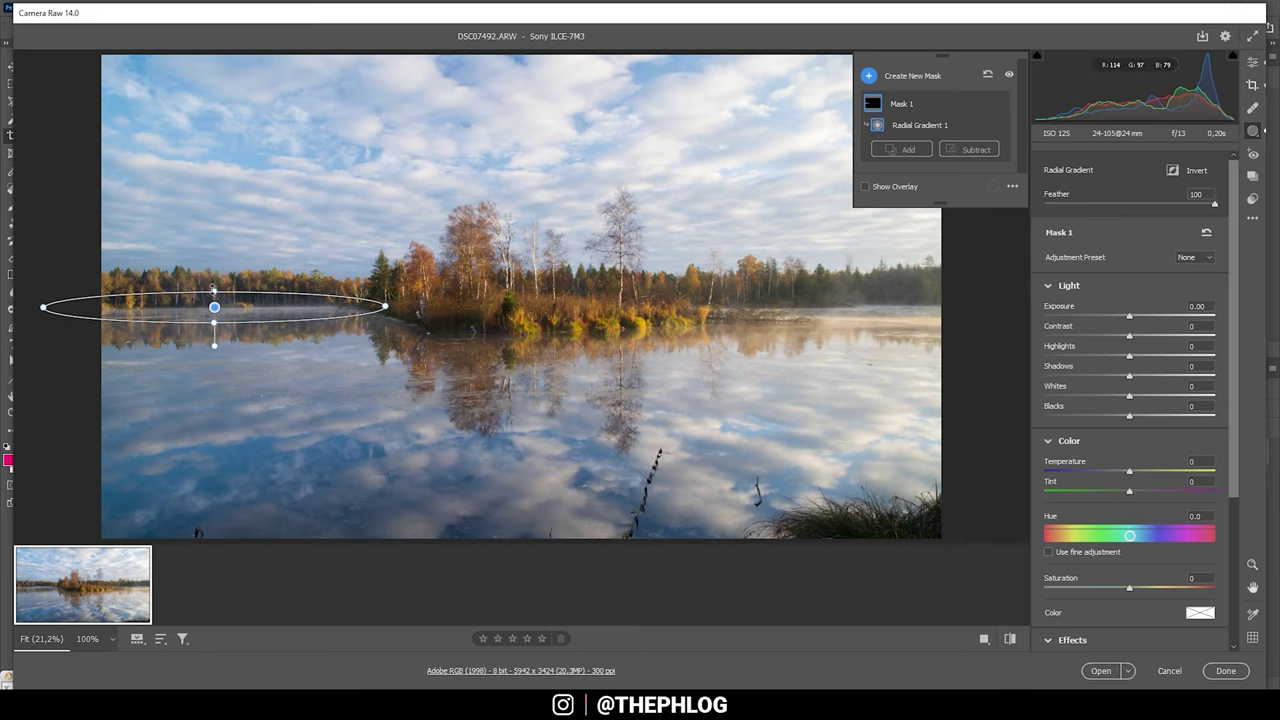
{"action": "mouse_move", "coordinate": [213, 290]}
{"action": "left_mouse_down"}
{"action": "mouse_move", "coordinate": [213, 231]}
{"action": "mouse_move", "coordinate": [214, 285]}
{"action": "left_mouse_up"}
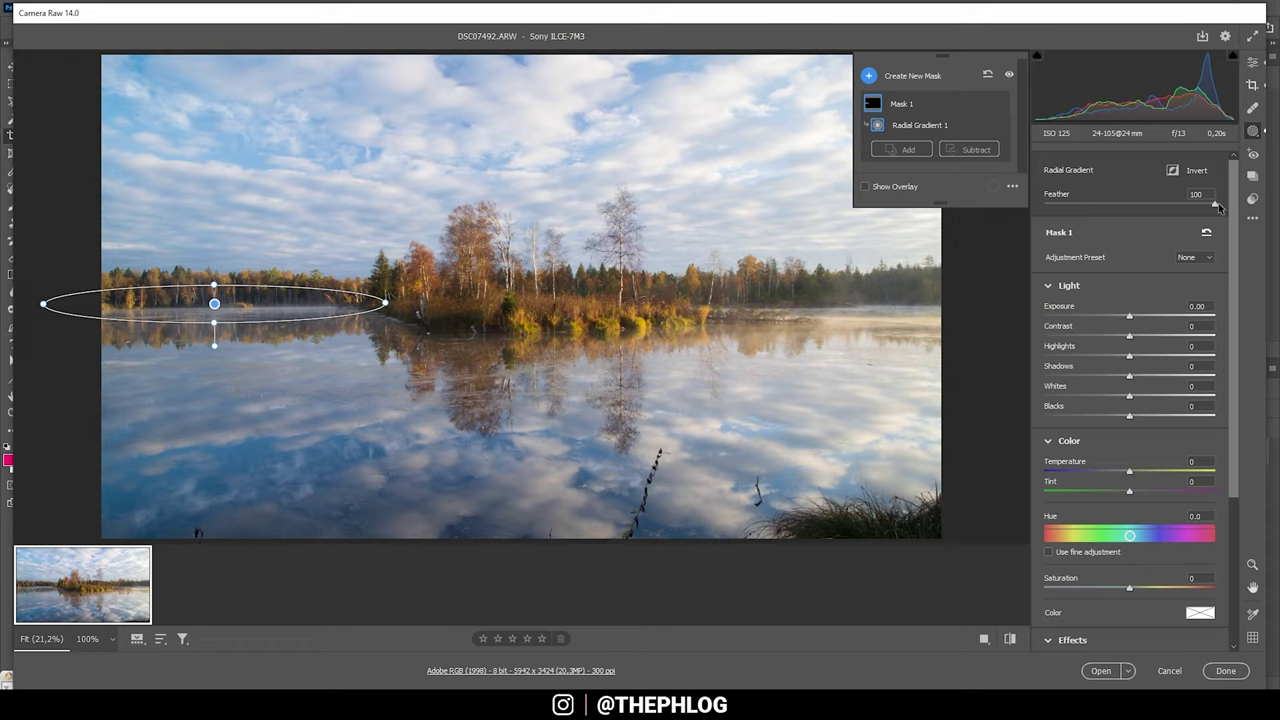
Give the shoreline mask Dehaze -43, Whites -55 and Contrast -100, and shift it right
{"action": "scroll", "coordinate": [1165, 442], "scroll_direction": "down", "scroll_amount": 1}
{"action": "scroll", "coordinate": [1120, 439], "scroll_direction": "down", "scroll_amount": 2}
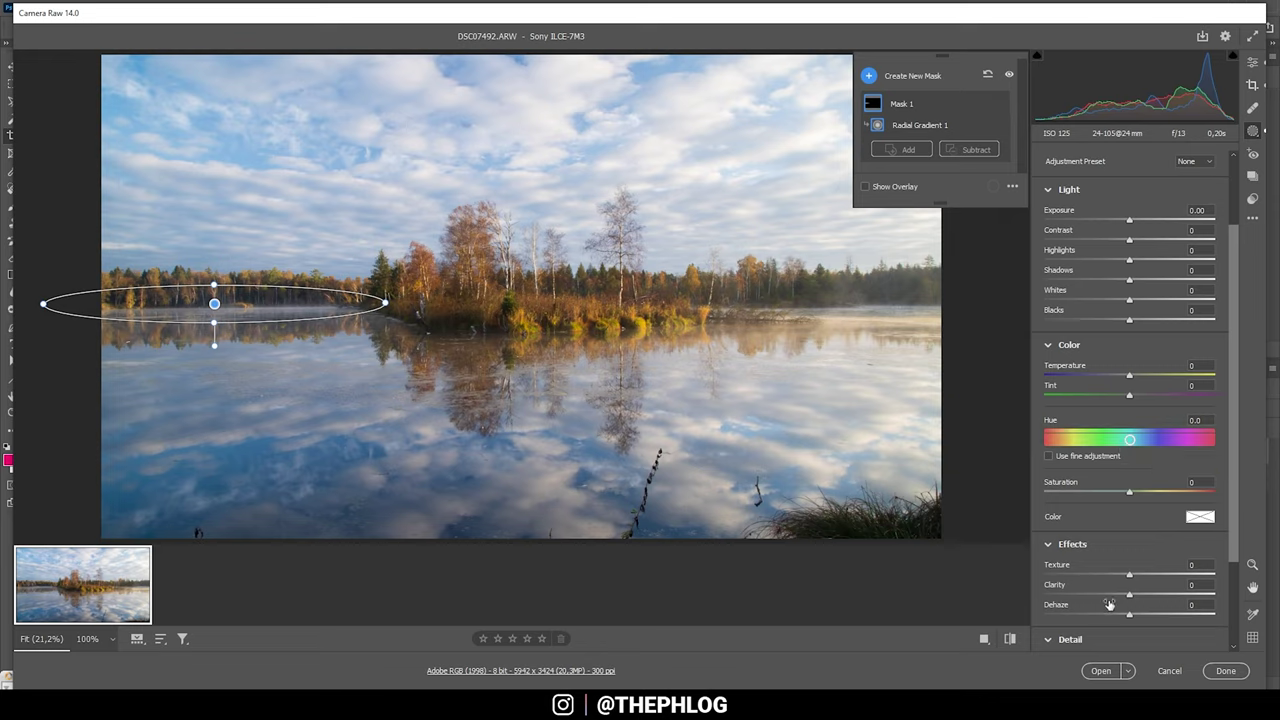
{"action": "left_click_drag", "start_coordinate": [1128, 615], "coordinate": [1094, 617]}
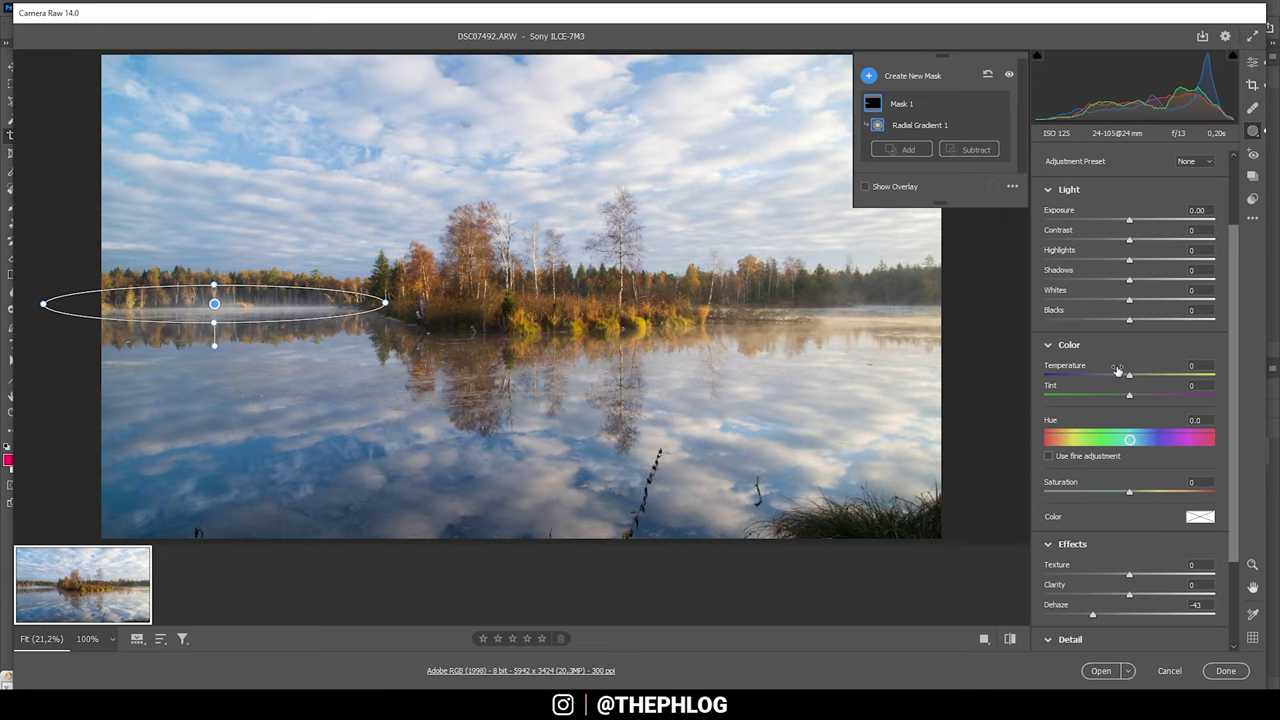
{"action": "scroll", "coordinate": [1118, 345], "scroll_direction": "up", "scroll_amount": 3}
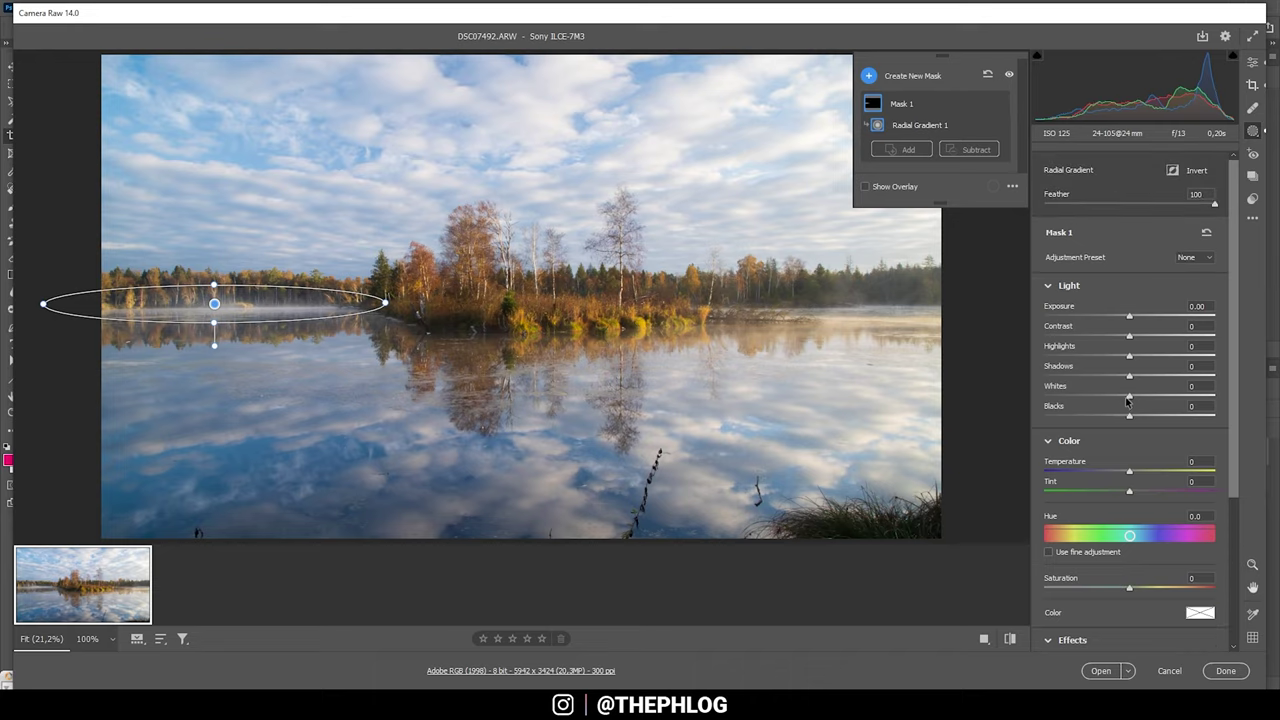
{"action": "left_click_drag", "start_coordinate": [1130, 397], "coordinate": [1082, 395]}
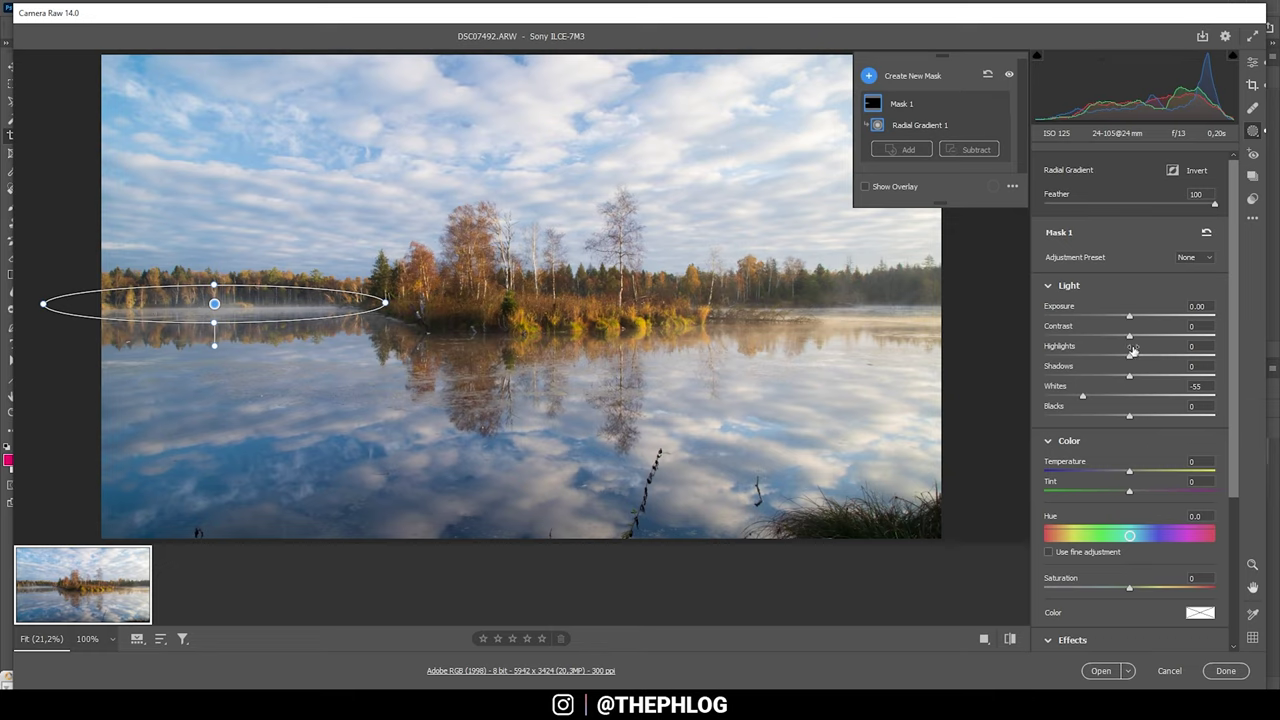
{"action": "left_click_drag", "start_coordinate": [1130, 340], "coordinate": [1020, 336]}
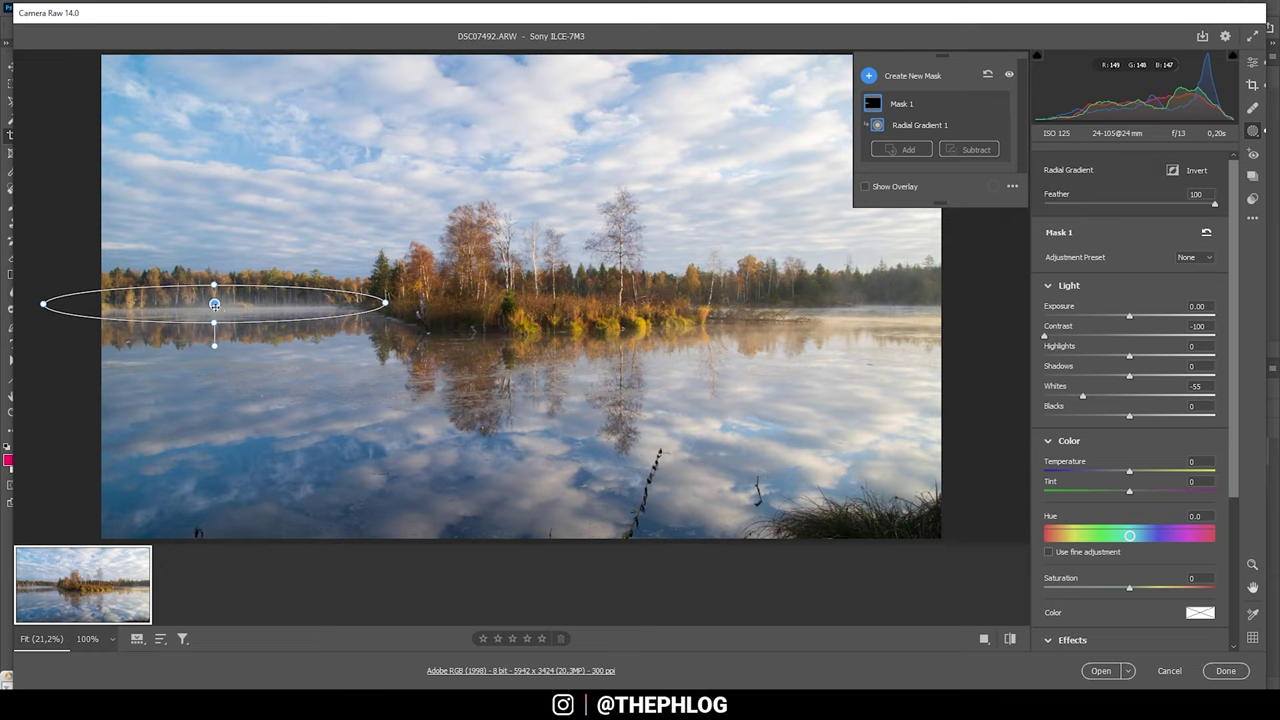
{"action": "left_click_drag", "start_coordinate": [214, 303], "coordinate": [243, 304]}
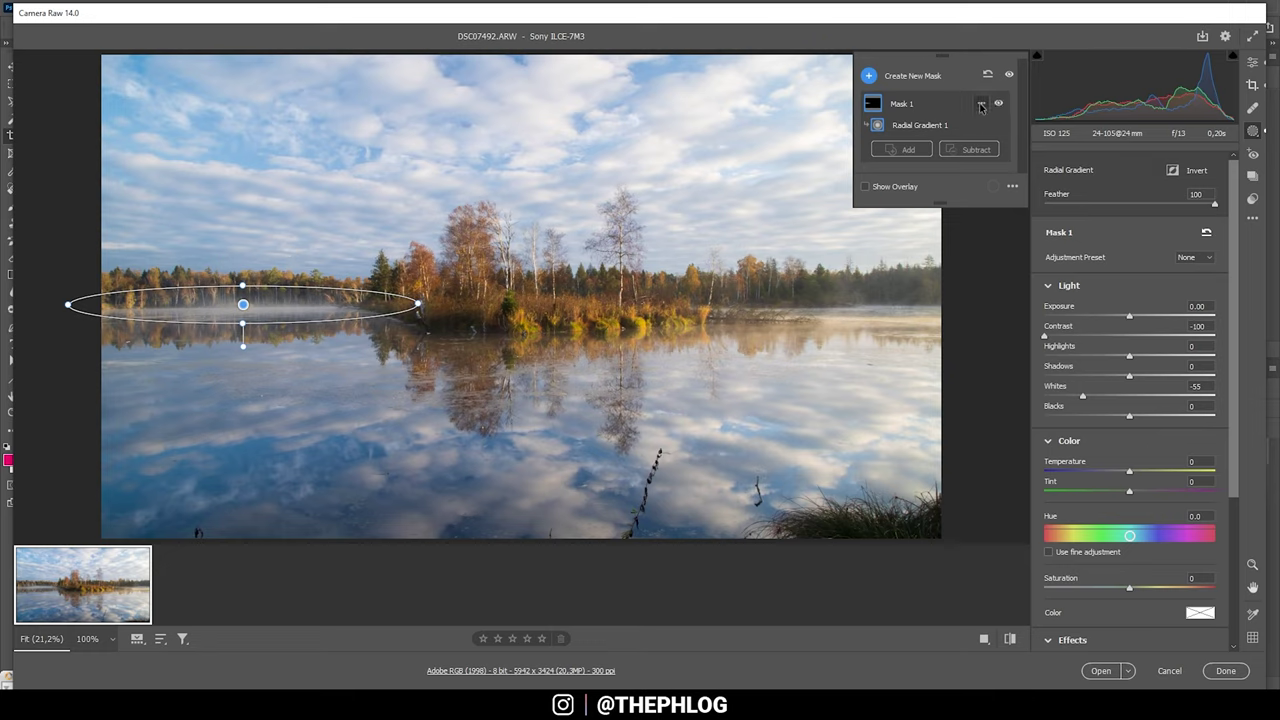
{"action": "left_click", "coordinate": [981, 105]}
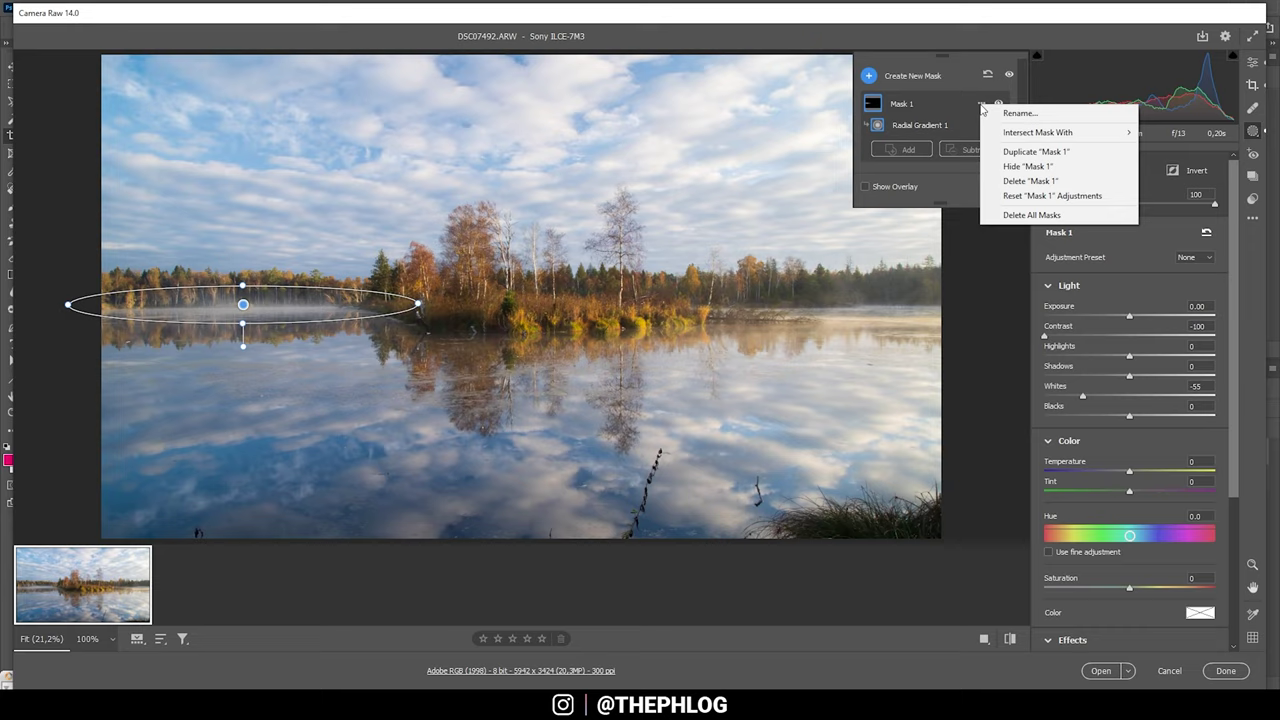
Duplicate Mask 1 and reshape the copy over the right-hand shoreline
{"action": "left_click", "coordinate": [1038, 158]}
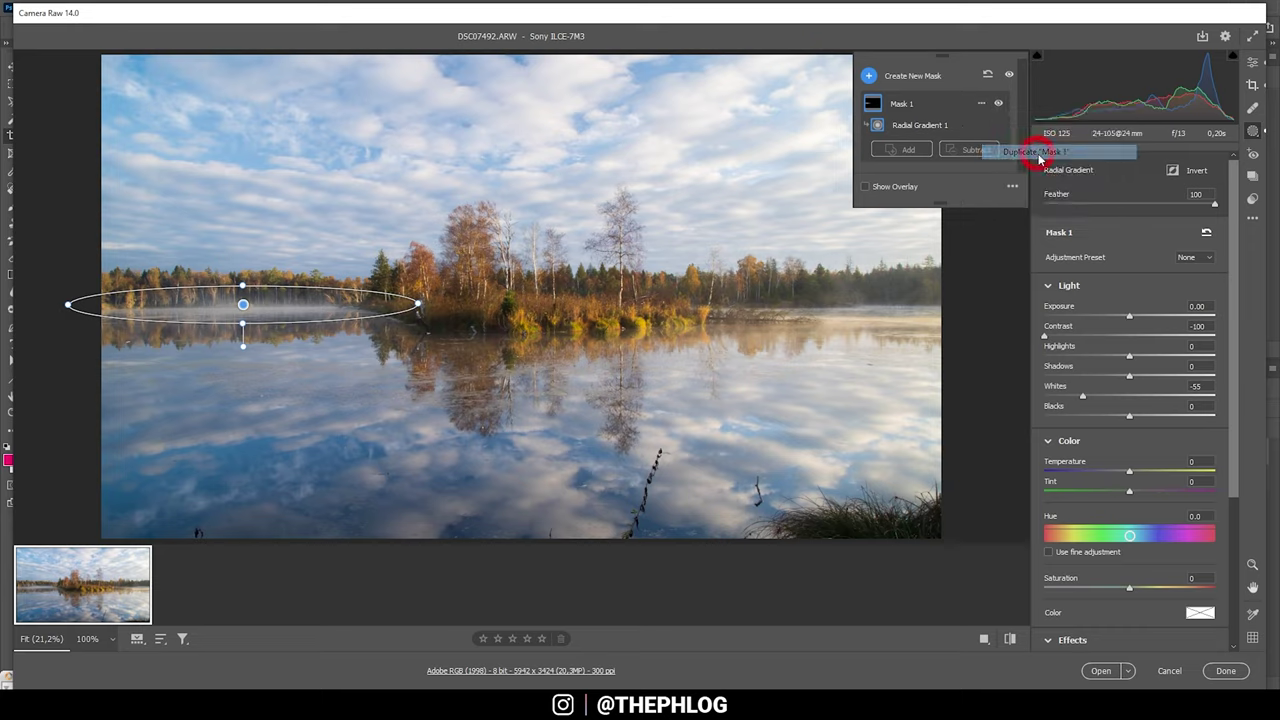
{"action": "left_click_drag", "start_coordinate": [243, 304], "coordinate": [838, 306]}
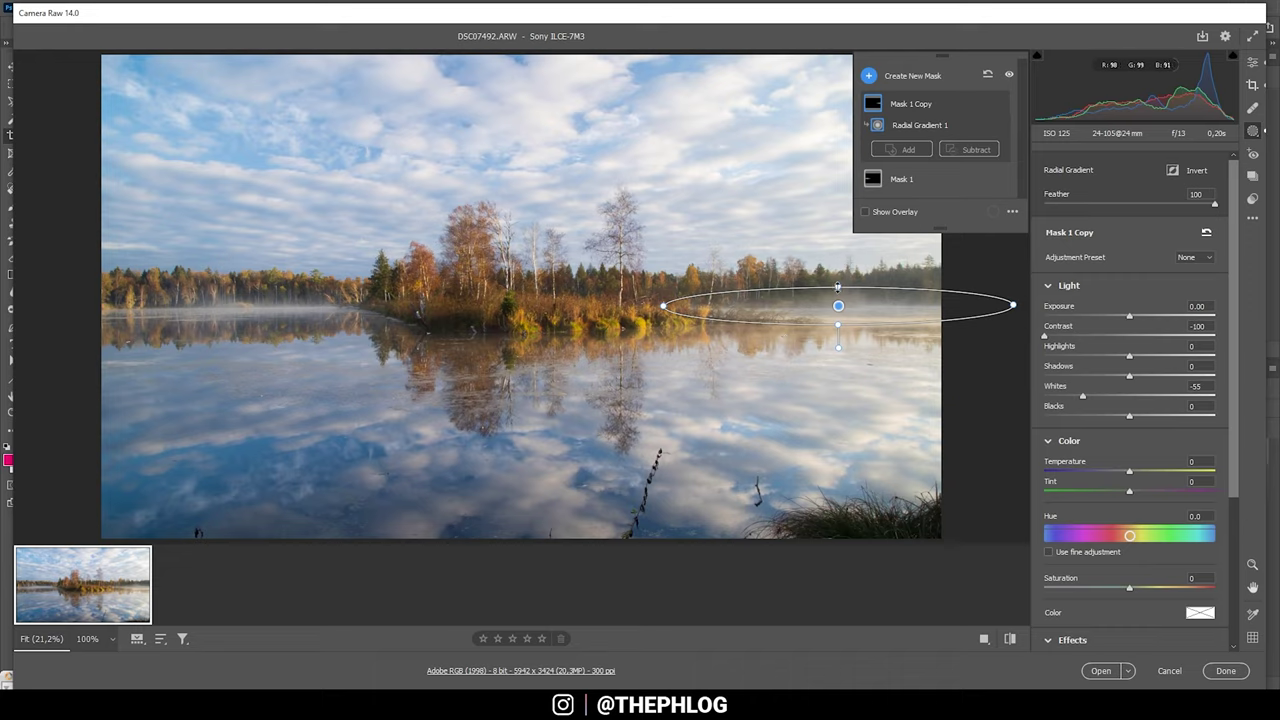
{"action": "left_click_drag", "start_coordinate": [838, 286], "coordinate": [838, 276]}
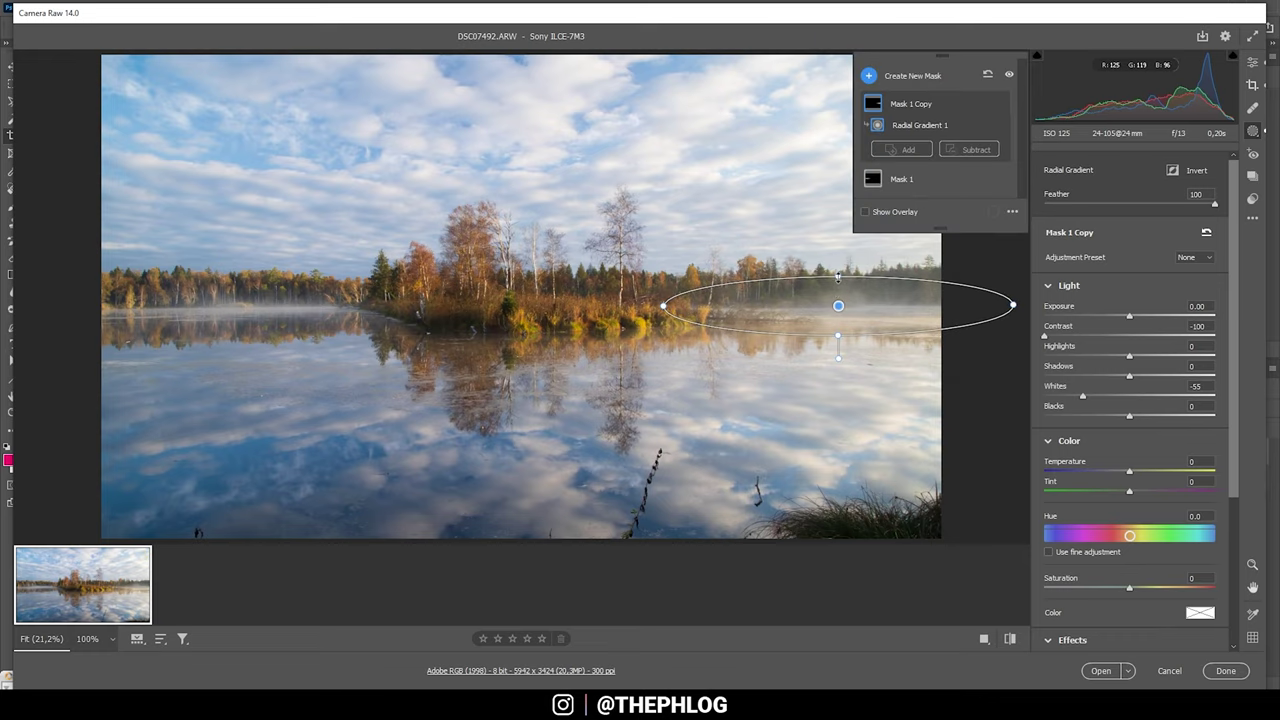
{"action": "left_click_drag", "start_coordinate": [662, 307], "coordinate": [678, 303]}
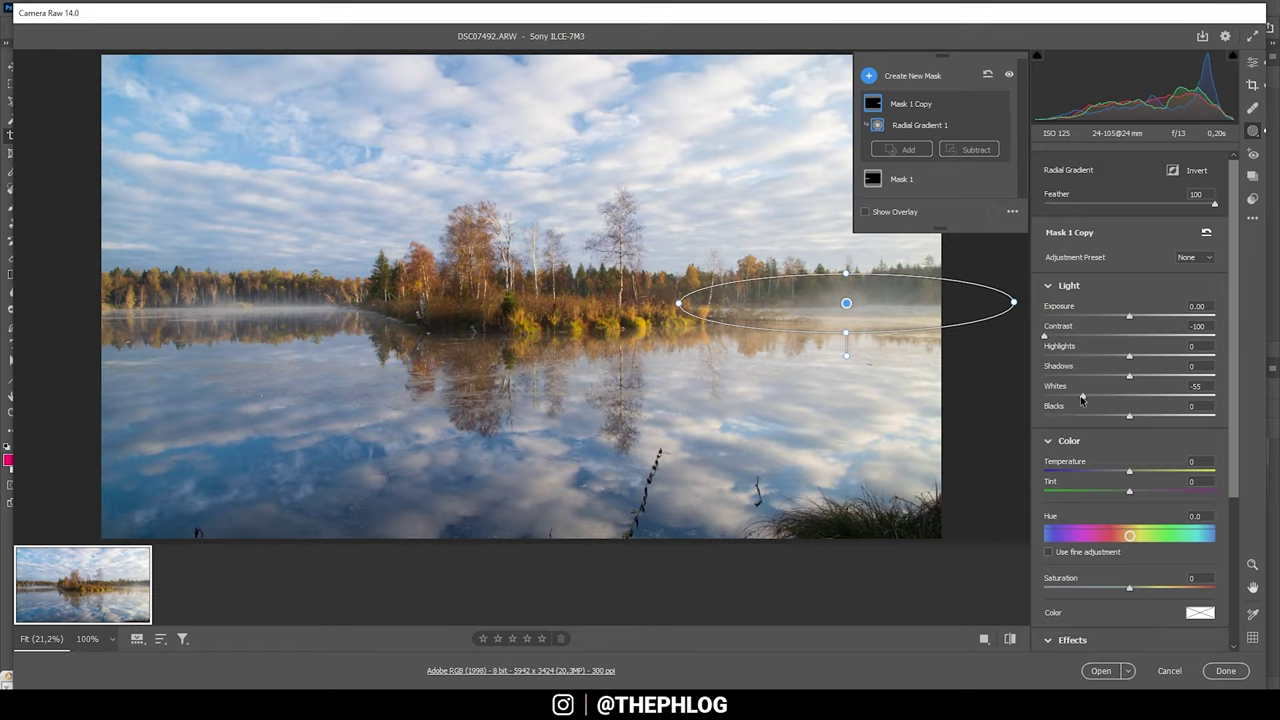
Set the copied mask to Whites -11, Contrast -47 and Dehaze -43
{"action": "left_click_drag", "start_coordinate": [1081, 399], "coordinate": [1120, 399]}
{"action": "left_click_drag", "start_coordinate": [1041, 336], "coordinate": [1072, 343]}
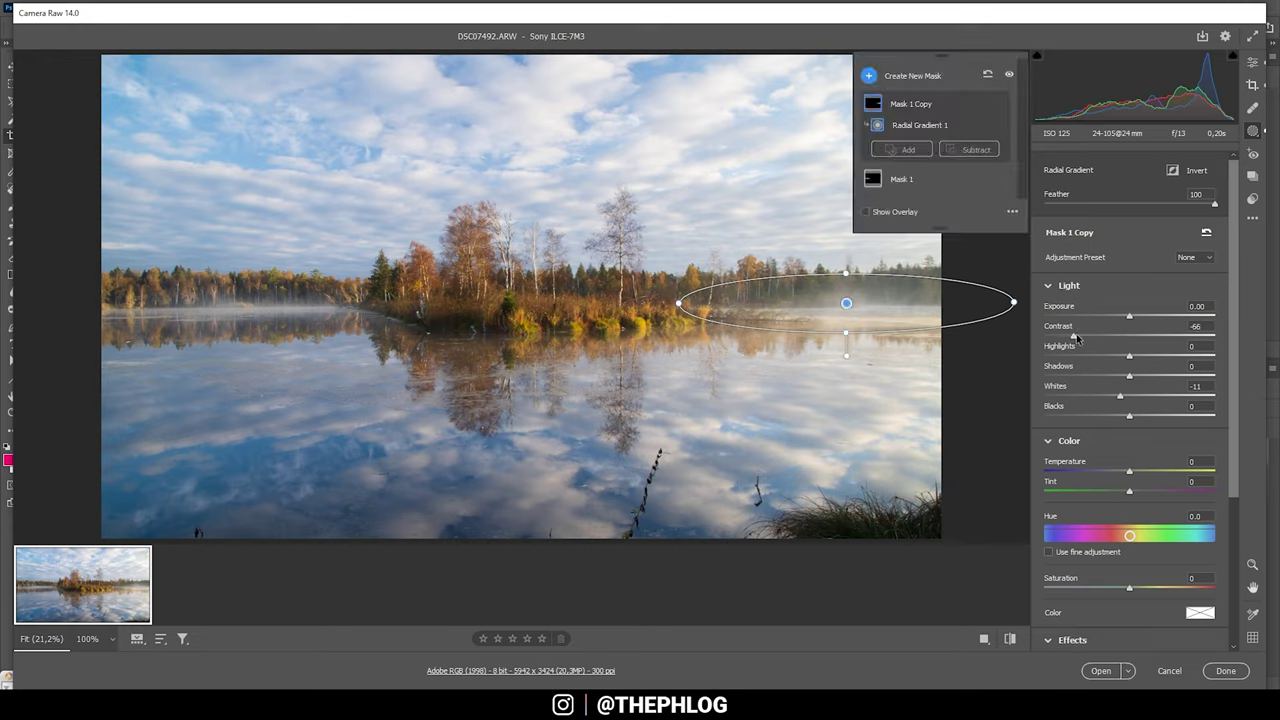
{"action": "left_click_drag", "start_coordinate": [1074, 336], "coordinate": [1089, 336]}
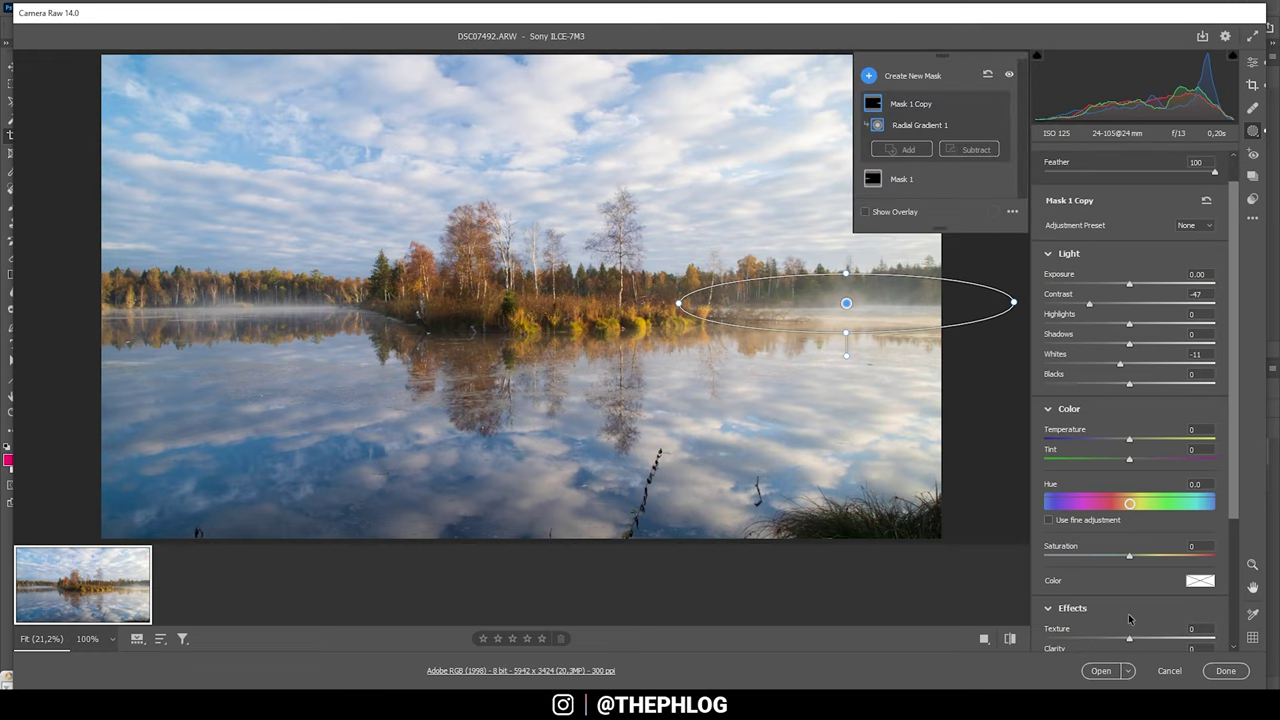
{"action": "scroll", "coordinate": [1130, 450], "scroll_direction": "down", "scroll_amount": 2}
{"action": "mouse_move", "coordinate": [1093, 619]}
{"action": "left_mouse_down"}
{"action": "mouse_move", "coordinate": [1106, 619]}
{"action": "mouse_move", "coordinate": [1092, 619]}
{"action": "left_mouse_up"}
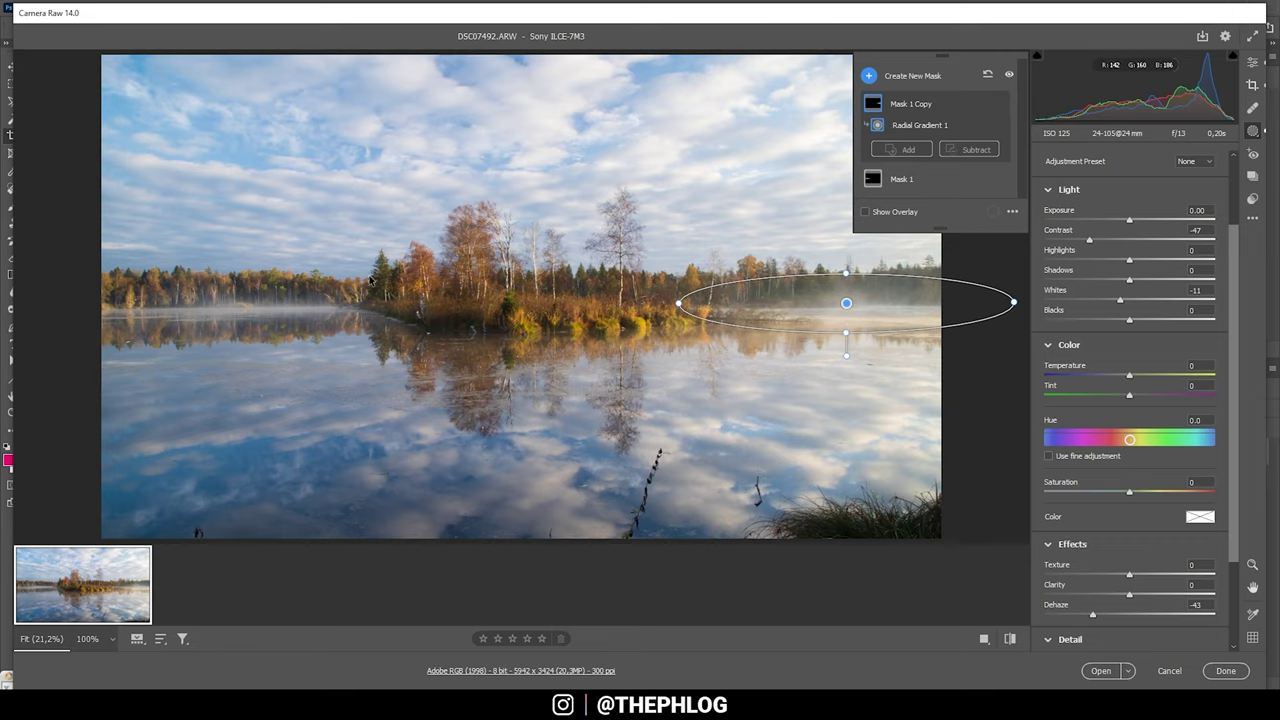
Draw a new radial gradient around the island and its reflection with Dehaze -24
{"action": "key", "text": "j"}
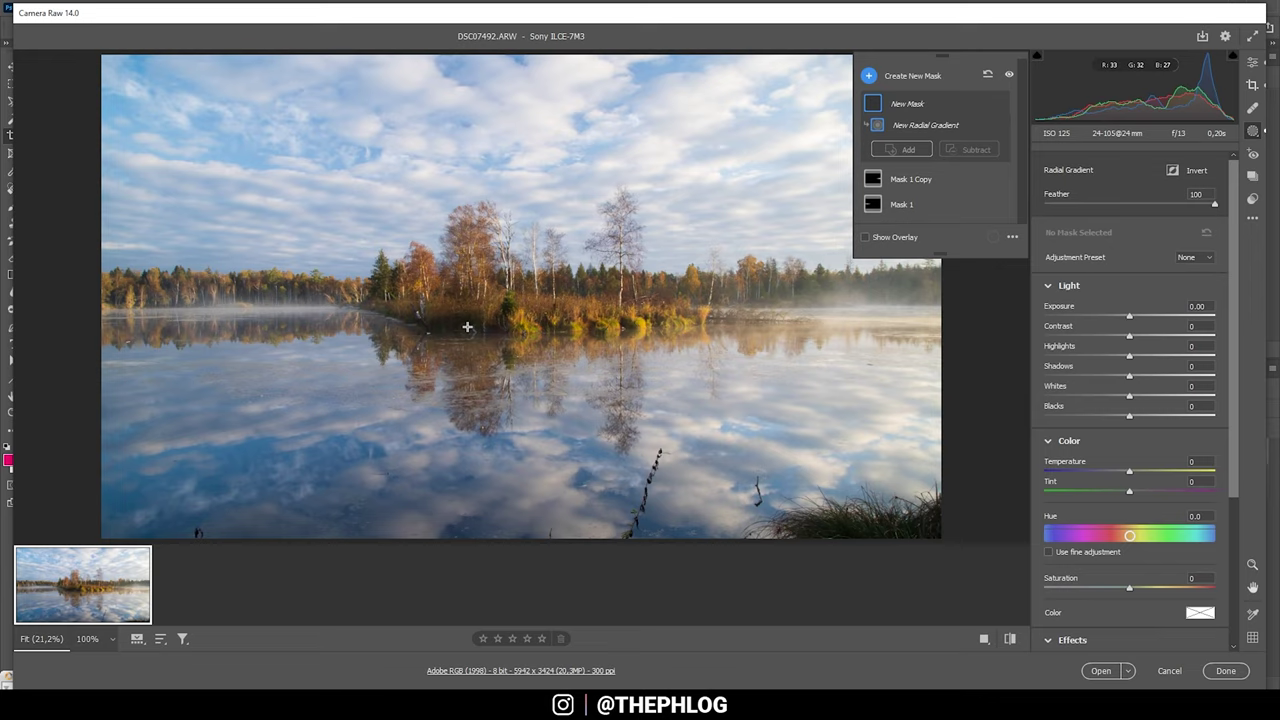
{"action": "left_click_drag", "start_coordinate": [467, 326], "coordinate": [512, 328]}
{"action": "scroll", "coordinate": [1140, 550], "scroll_direction": "down", "scroll_amount": 5}
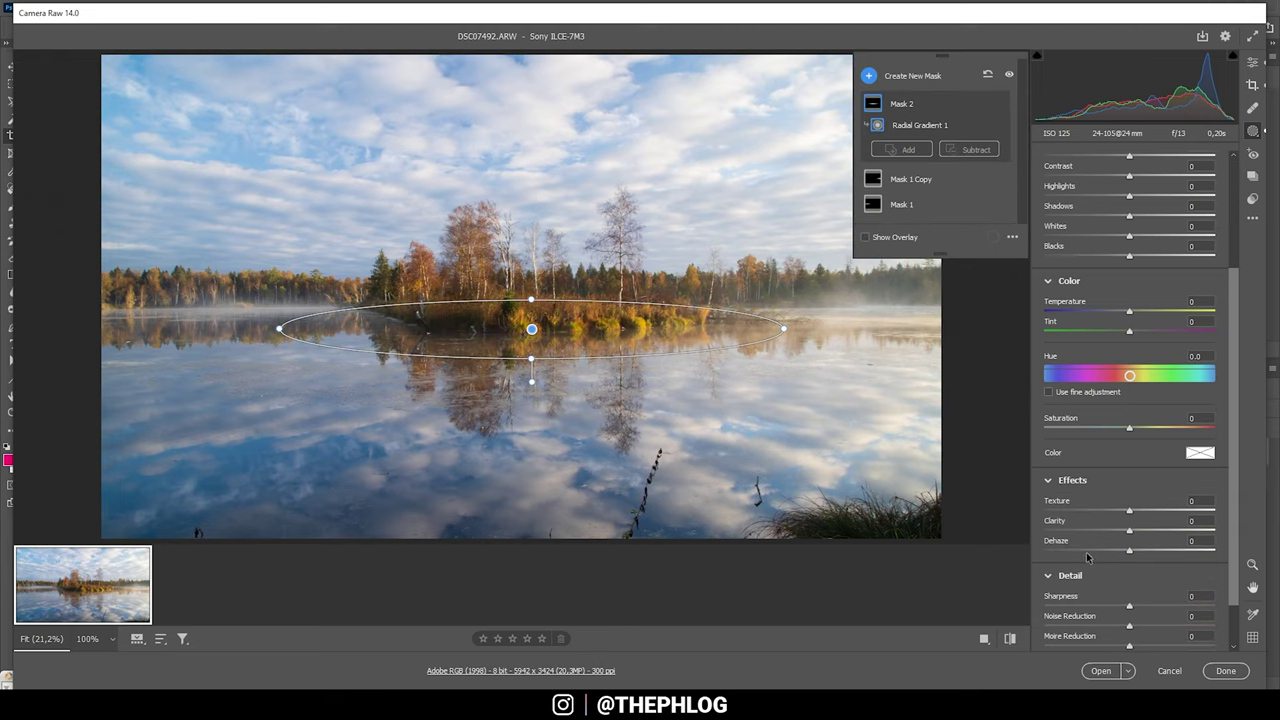
{"action": "left_click_drag", "start_coordinate": [1130, 550], "coordinate": [1108, 552]}
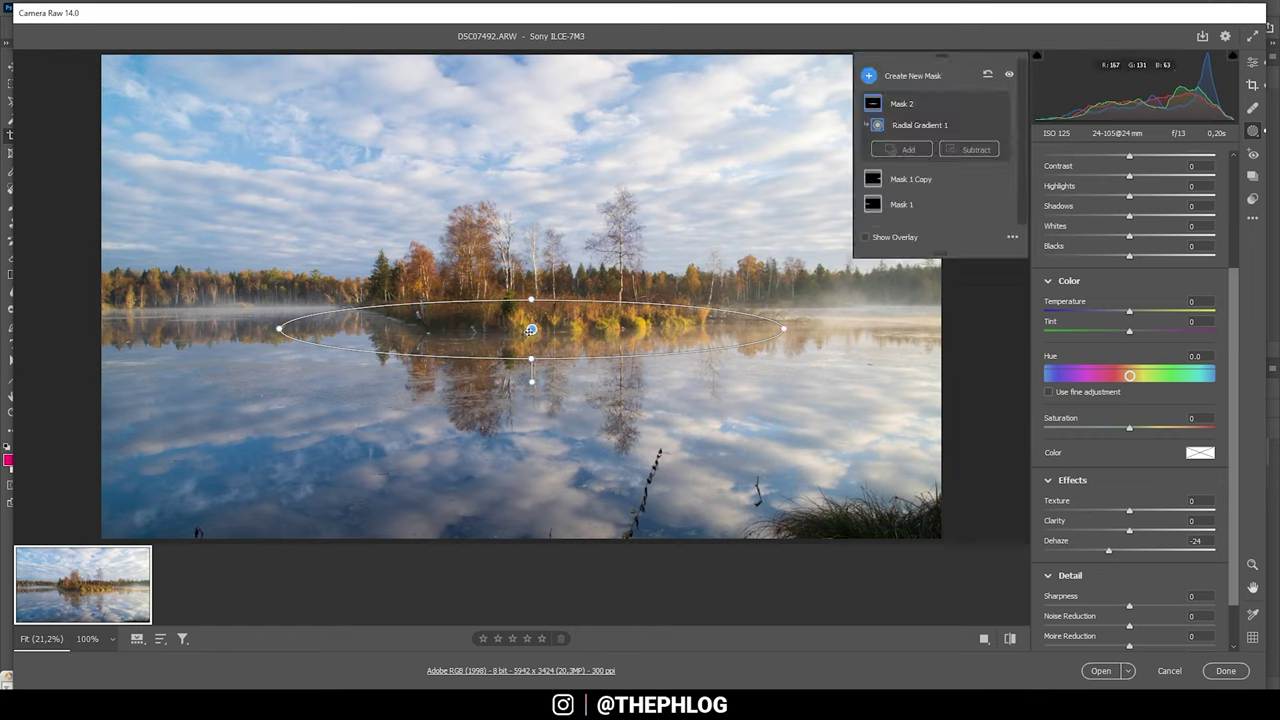
{"action": "left_click_drag", "start_coordinate": [528, 328], "coordinate": [521, 331]}
Set the island mask to Contrast -100 and Blacks +15, shifting it slightly right
{"action": "scroll", "coordinate": [1115, 245], "scroll_direction": "up", "scroll_amount": 2}
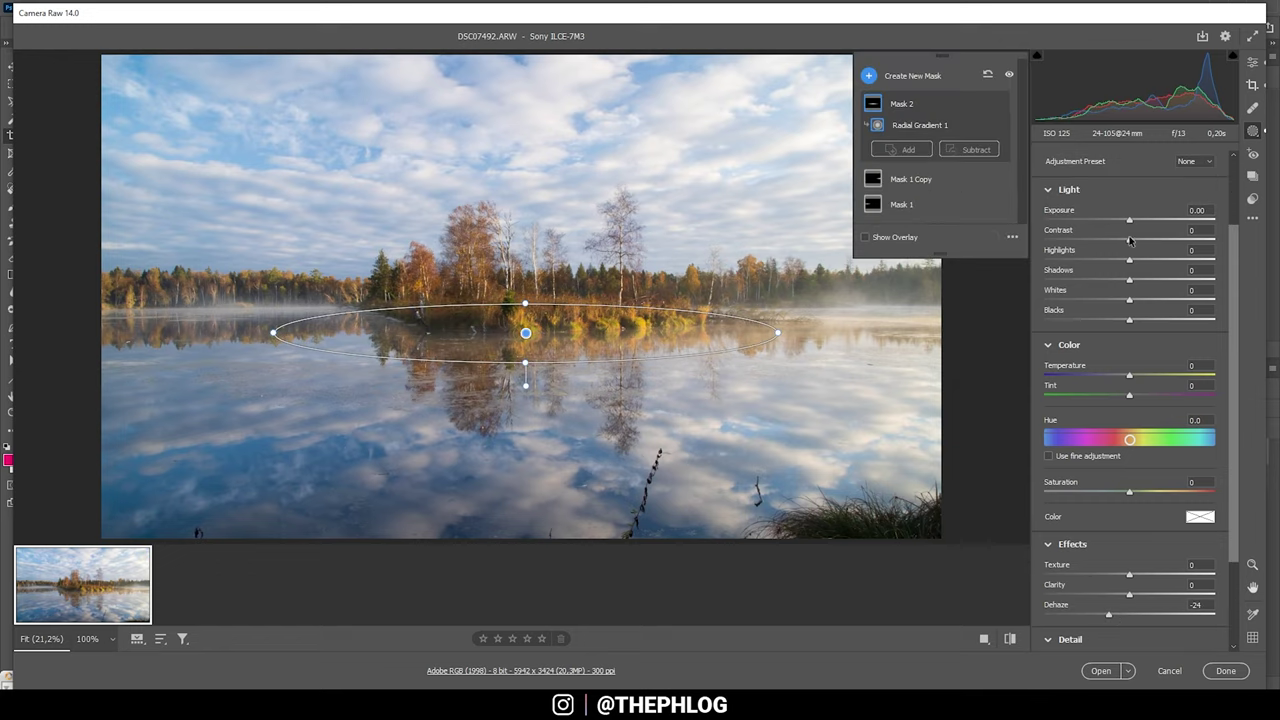
{"action": "left_click_drag", "start_coordinate": [1129, 240], "coordinate": [910, 236]}
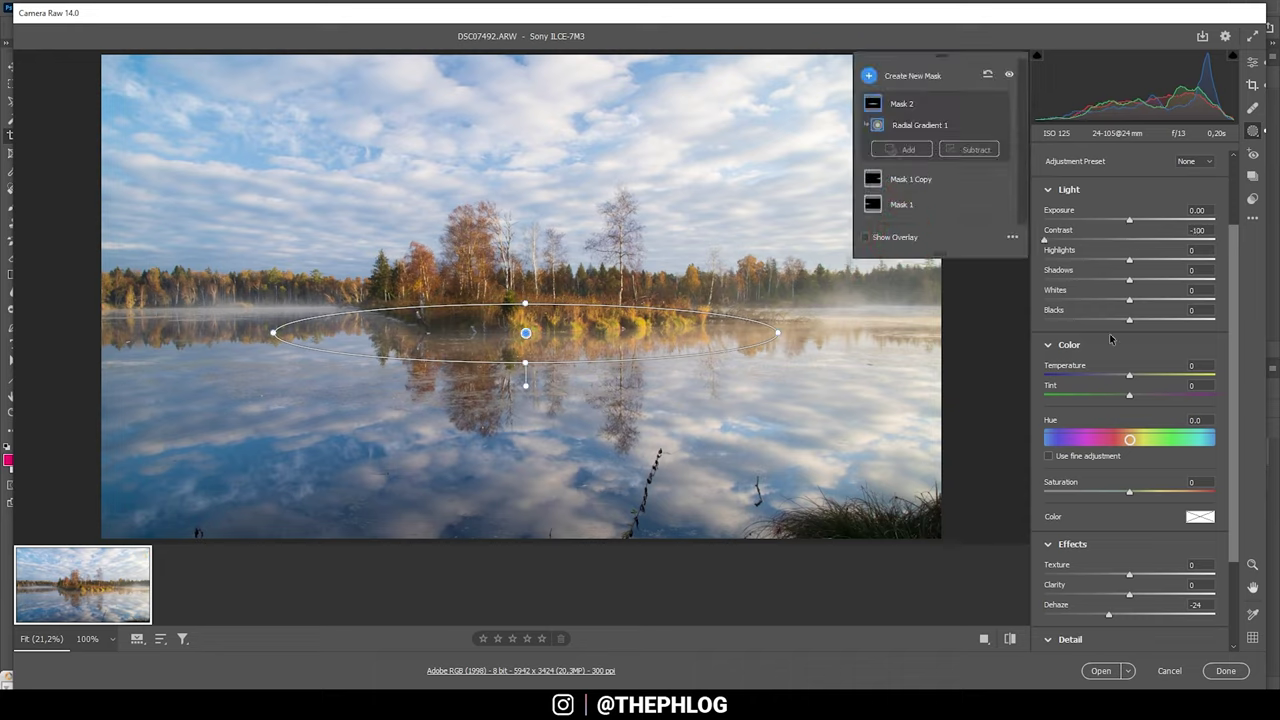
{"action": "mouse_move", "coordinate": [1129, 320]}
{"action": "left_mouse_down"}
{"action": "mouse_move", "coordinate": [1162, 320]}
{"action": "mouse_move", "coordinate": [1128, 320]}
{"action": "mouse_move", "coordinate": [1146, 320]}
{"action": "left_mouse_up"}
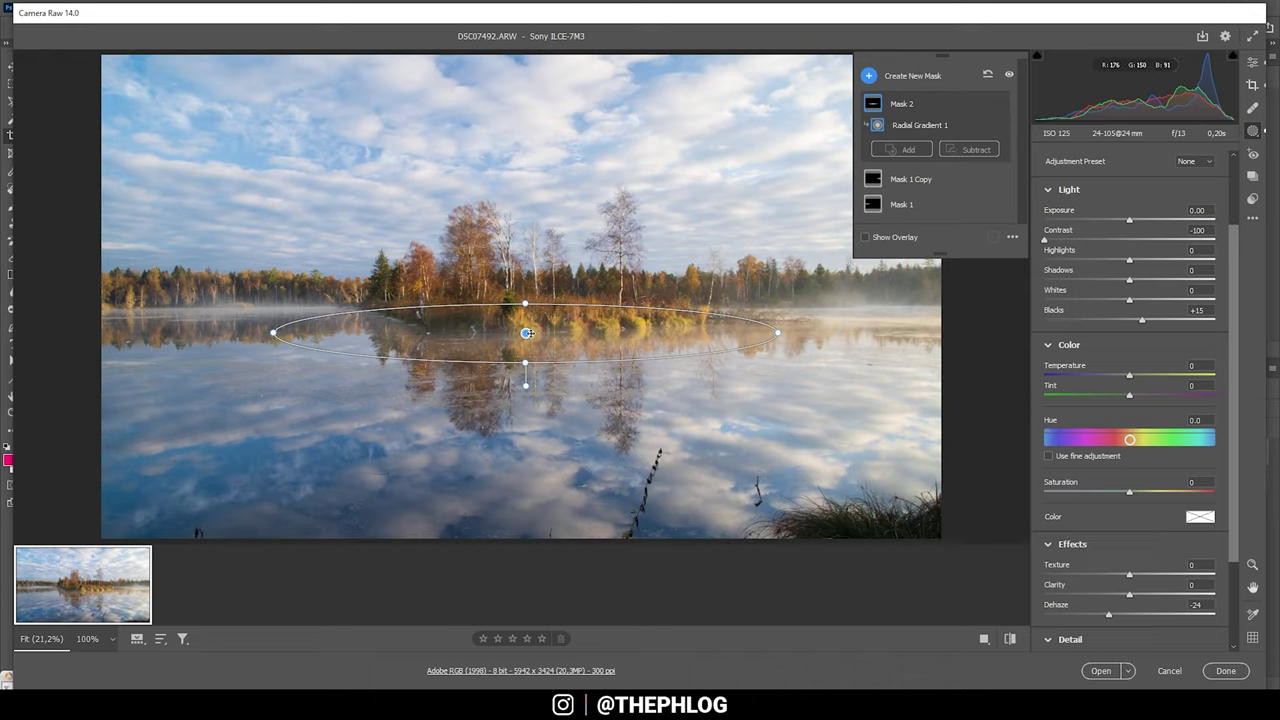
{"action": "left_click_drag", "start_coordinate": [526, 333], "coordinate": [551, 336]}
{"action": "left_click", "coordinate": [1252, 62]}
Compare before and after, keep global Dehaze at 0, and start a new linear gradient mask
{"action": "left_click", "coordinate": [1012, 640]}
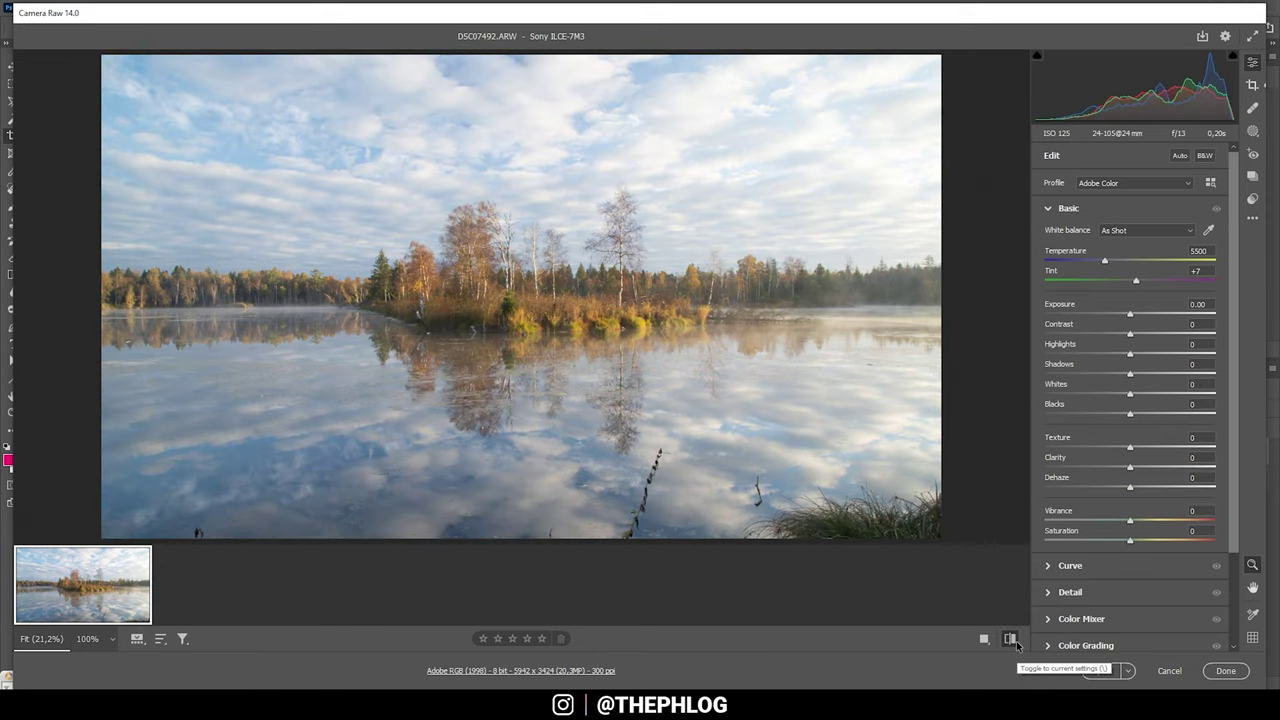
{"action": "left_click", "coordinate": [1012, 640]}
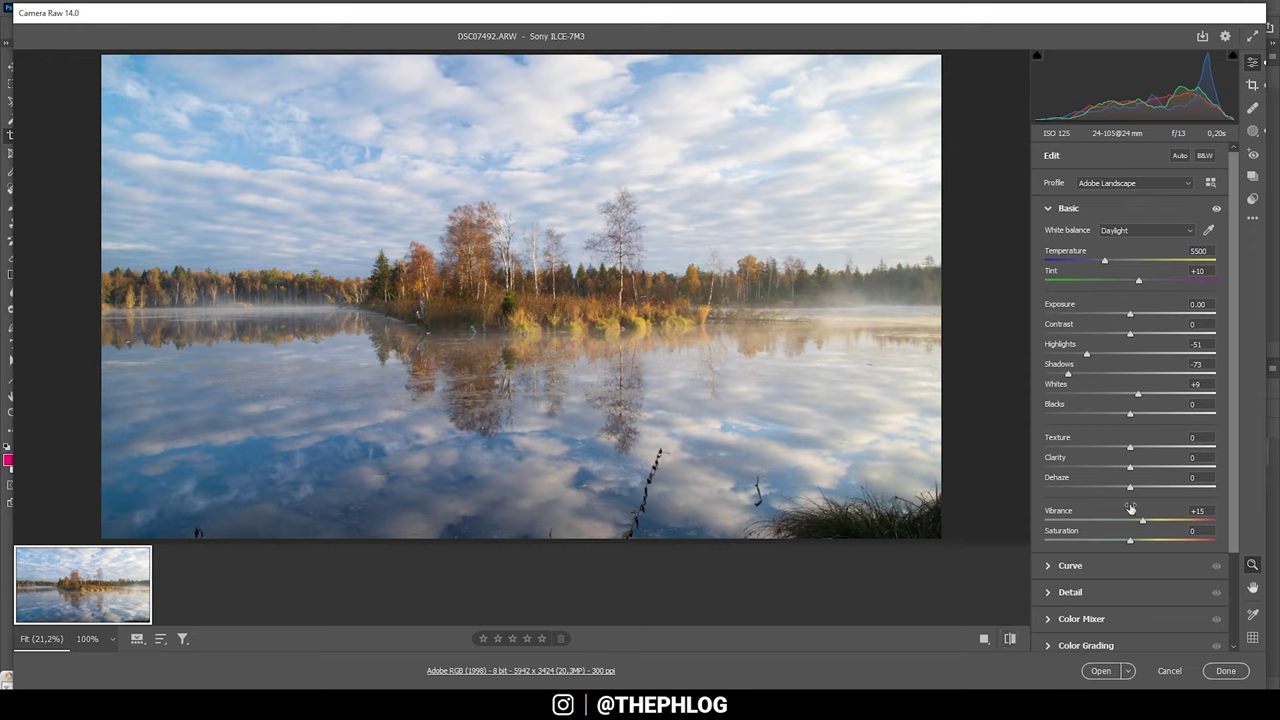
{"action": "left_click_drag", "start_coordinate": [1130, 487], "coordinate": [1116, 490]}
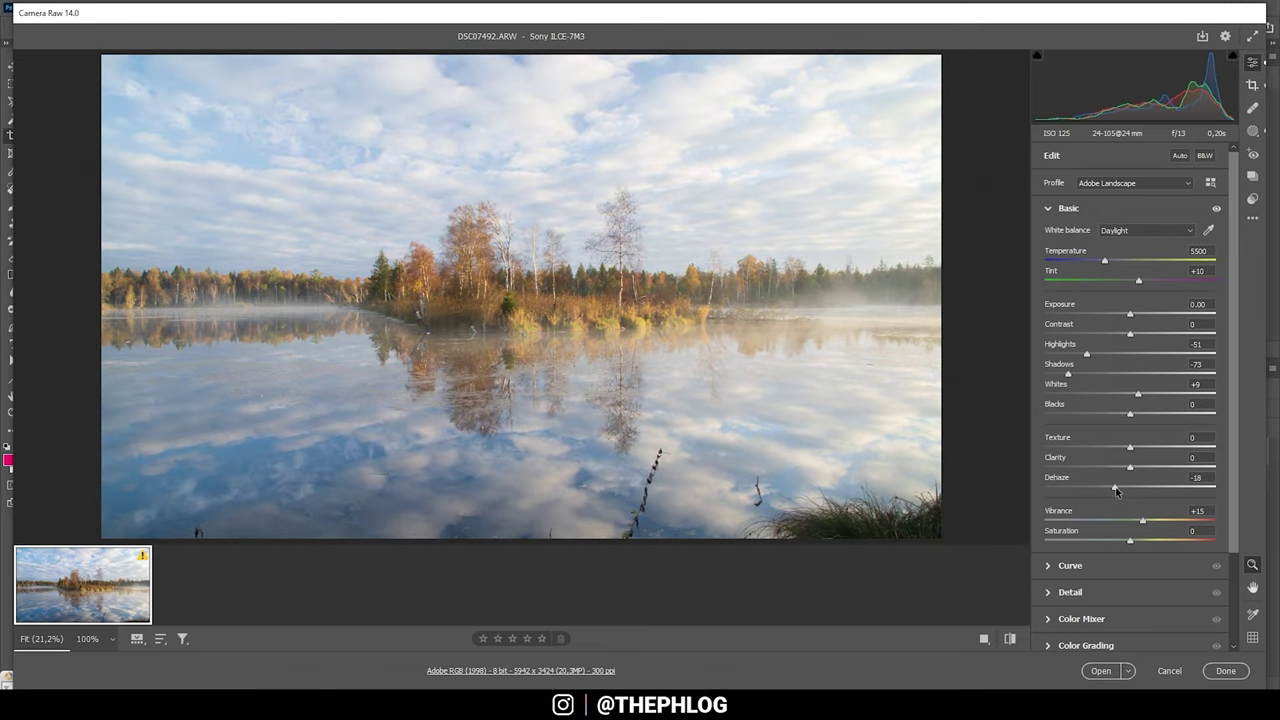
{"action": "double_click", "coordinate": [1116, 488]}
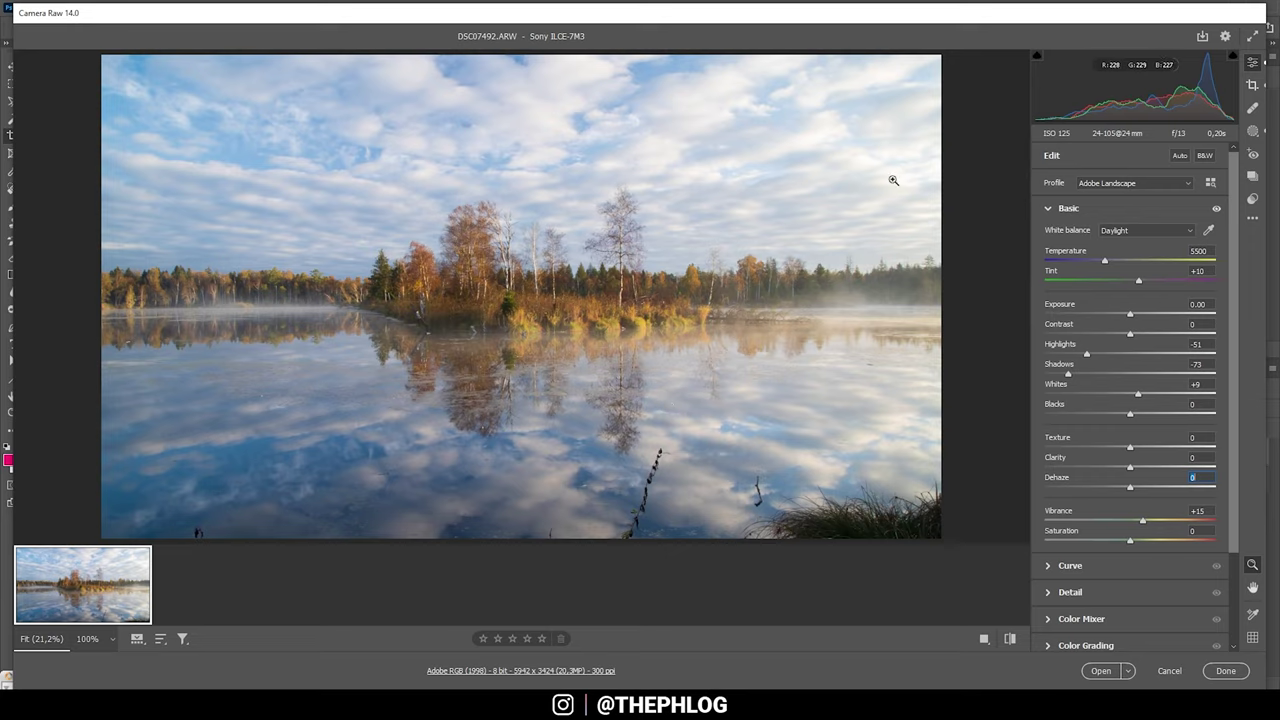
{"action": "left_click", "coordinate": [1252, 132]}
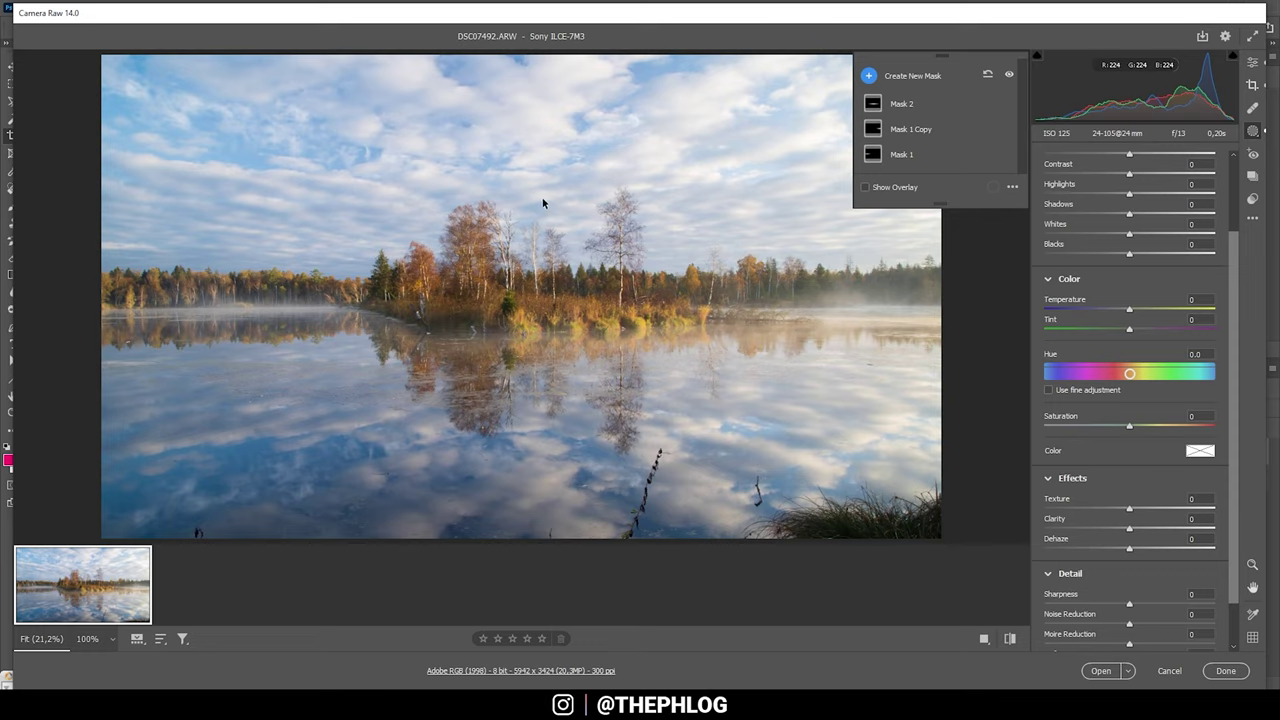
{"action": "key", "text": "g"}
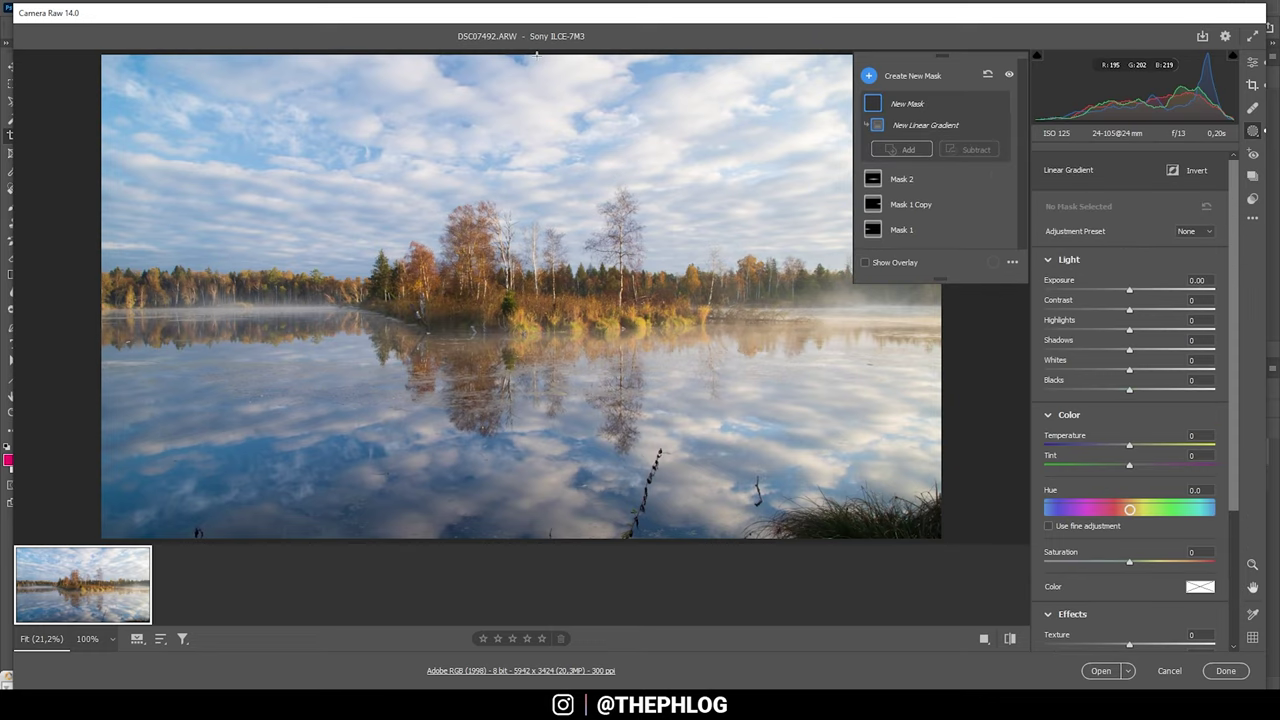
Lay a linear gradient over the lake reflection with Clarity +19 and Whites +15
{"action": "mouse_move", "coordinate": [505, 386]}
{"action": "left_mouse_down"}
{"action": "mouse_move", "coordinate": [504, 428]}
{"action": "mouse_move", "coordinate": [504, 323]}
{"action": "left_mouse_up"}
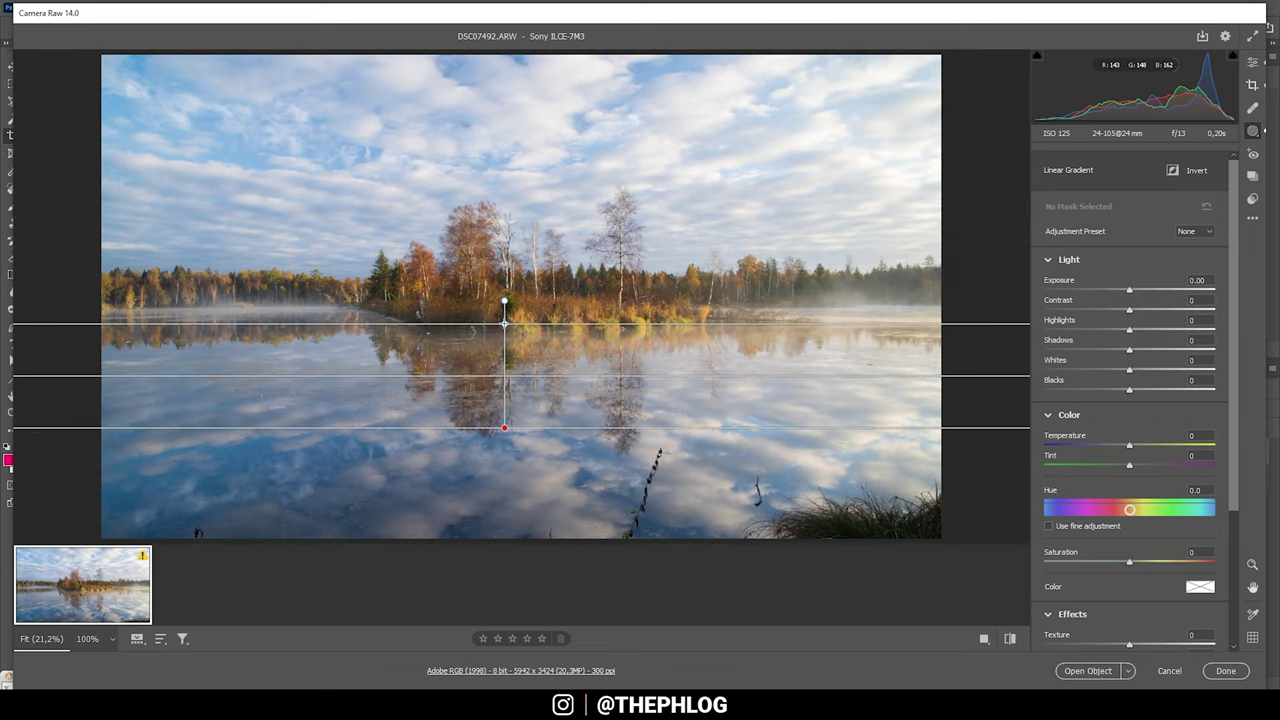
{"action": "scroll", "coordinate": [1109, 469], "scroll_direction": "down", "scroll_amount": 2}
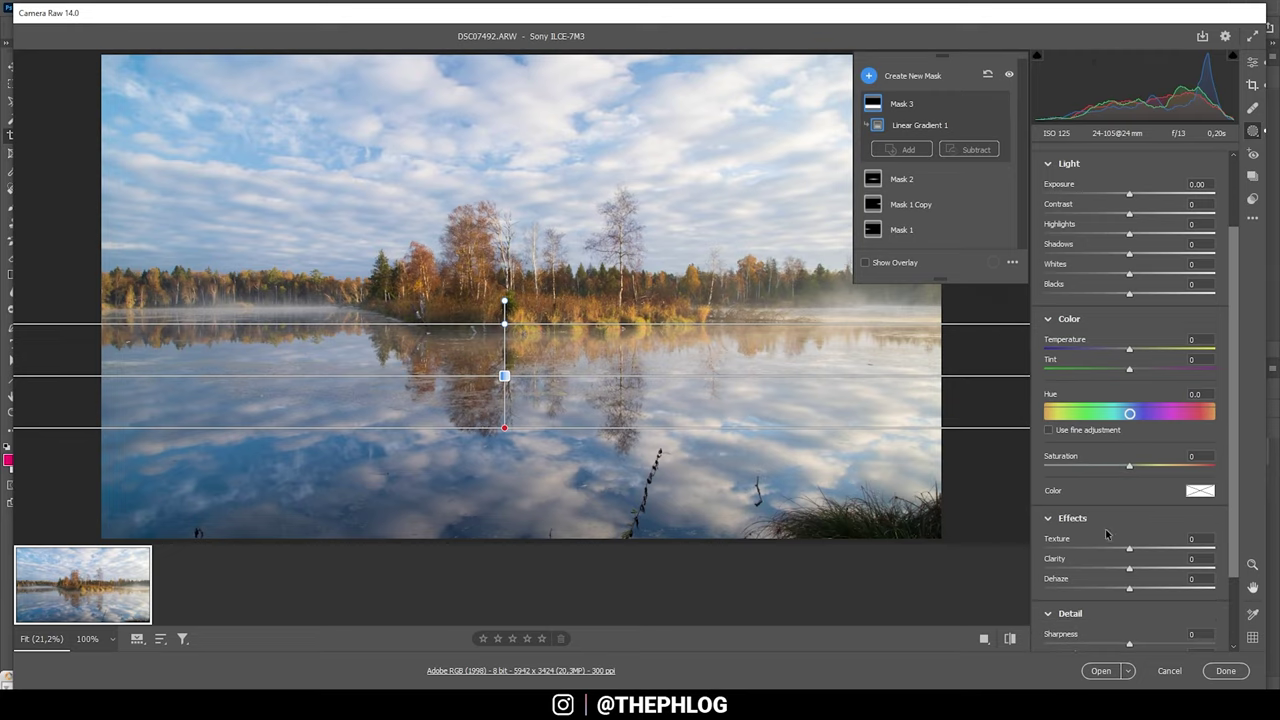
{"action": "left_click_drag", "start_coordinate": [1126, 570], "coordinate": [1151, 568]}
{"action": "mouse_move", "coordinate": [1130, 274]}
{"action": "left_mouse_down"}
{"action": "mouse_move", "coordinate": [1164, 271]}
{"action": "mouse_move", "coordinate": [1143, 270]}
{"action": "left_mouse_up"}
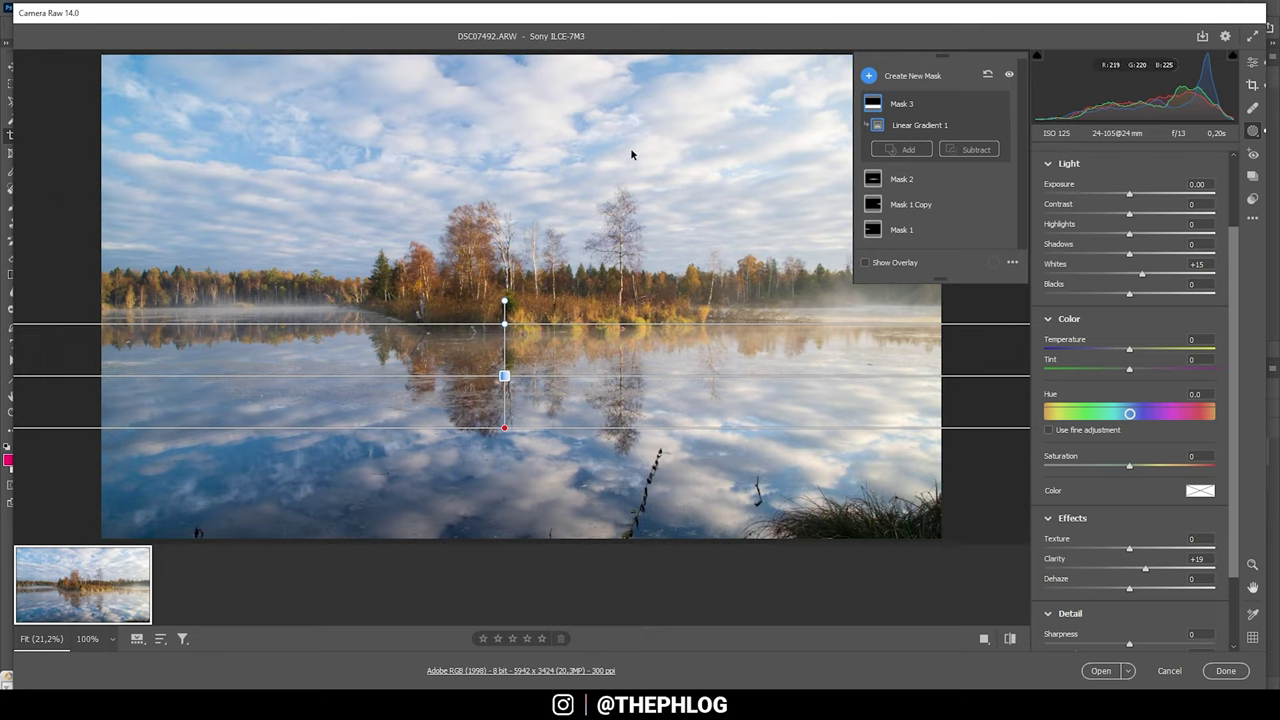
Create a new Color Range mask sampled from the blue sky
{"action": "left_click", "coordinate": [867, 78]}
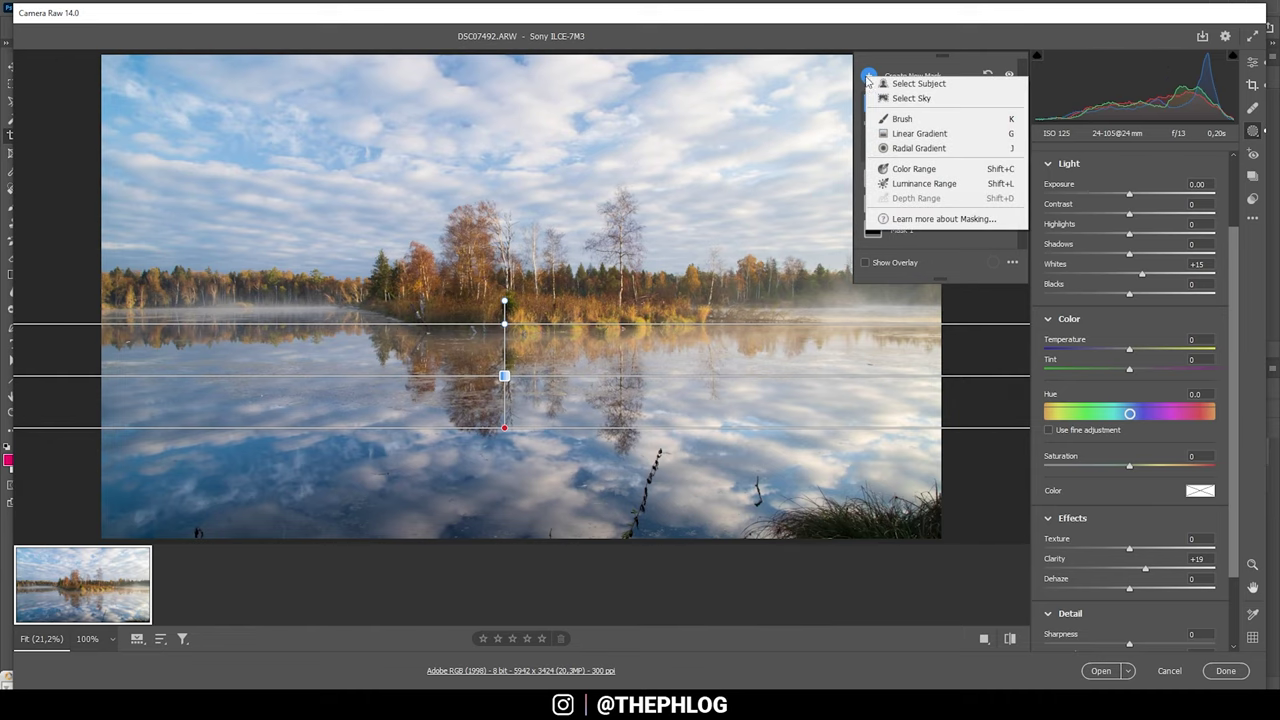
{"action": "left_click", "coordinate": [916, 177]}
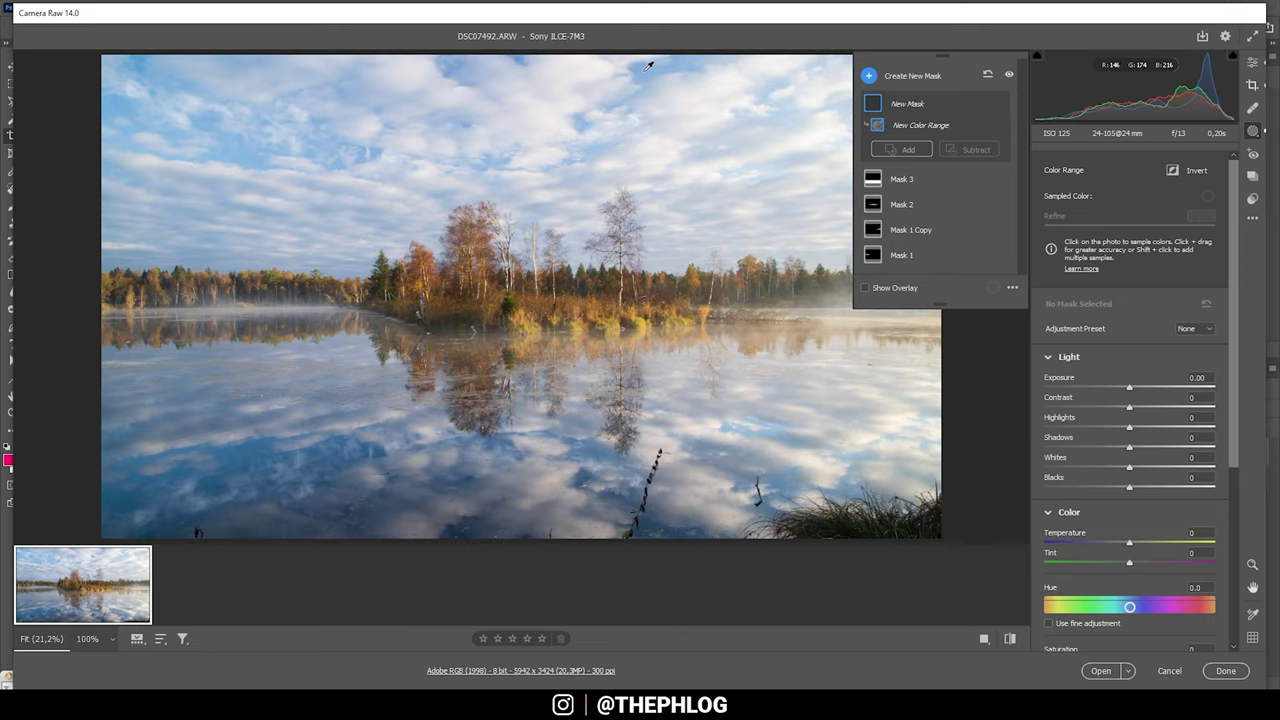
{"action": "left_click", "coordinate": [643, 71]}
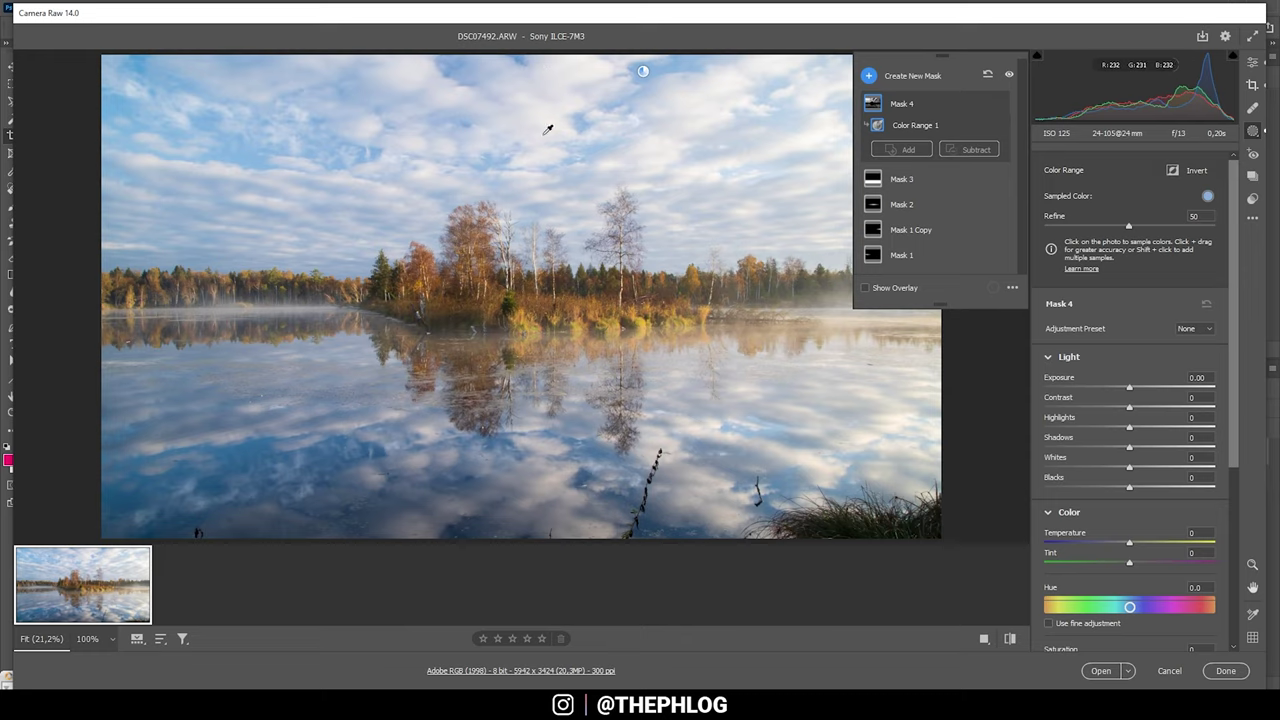
Add two more sky colour samples to Mask 4 and bring up its Subtract options
{"action": "key", "text": "shift"}
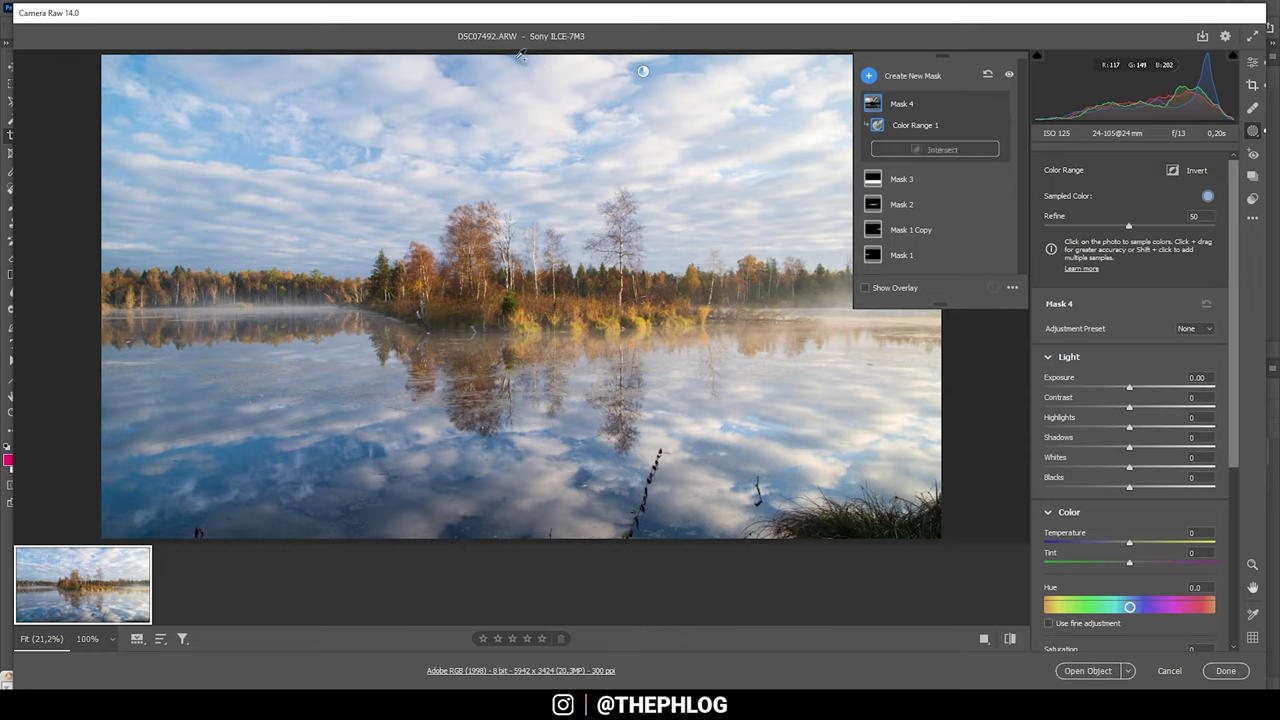
{"action": "left_click", "coordinate": [521, 55], "text": "shift"}
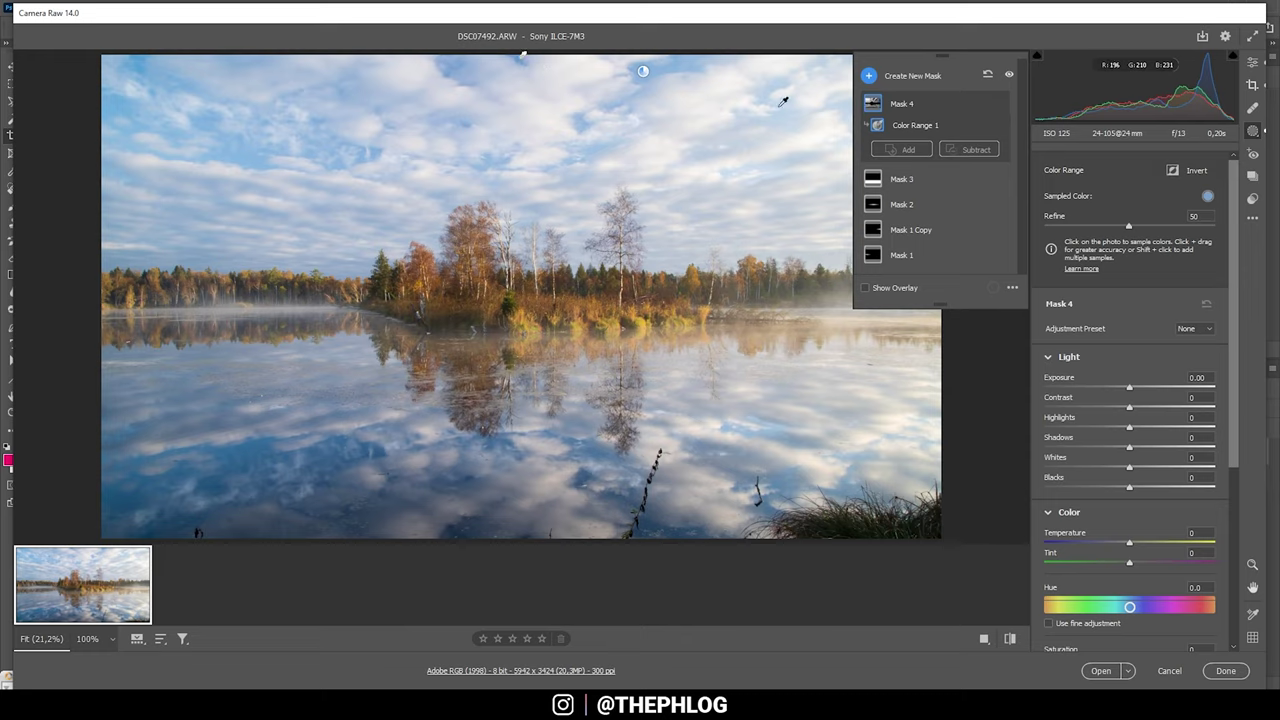
{"action": "key", "text": "shift"}
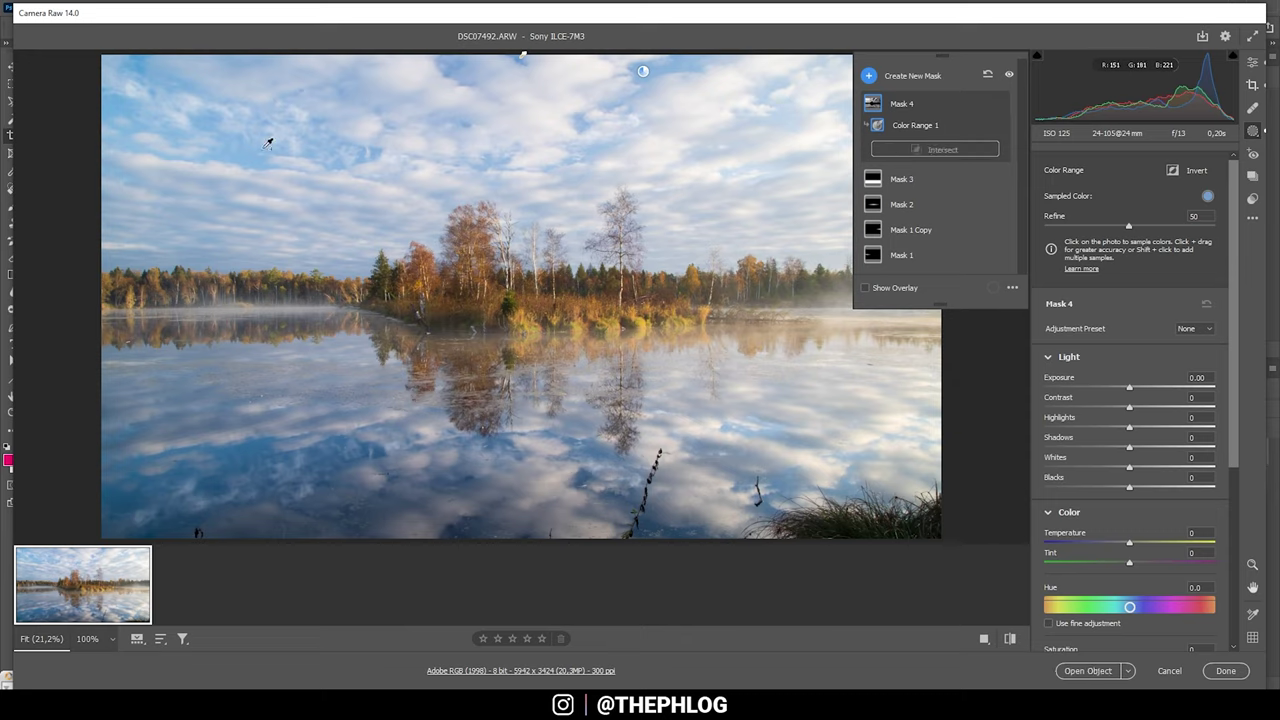
{"action": "left_click", "coordinate": [230, 146], "text": "shift"}
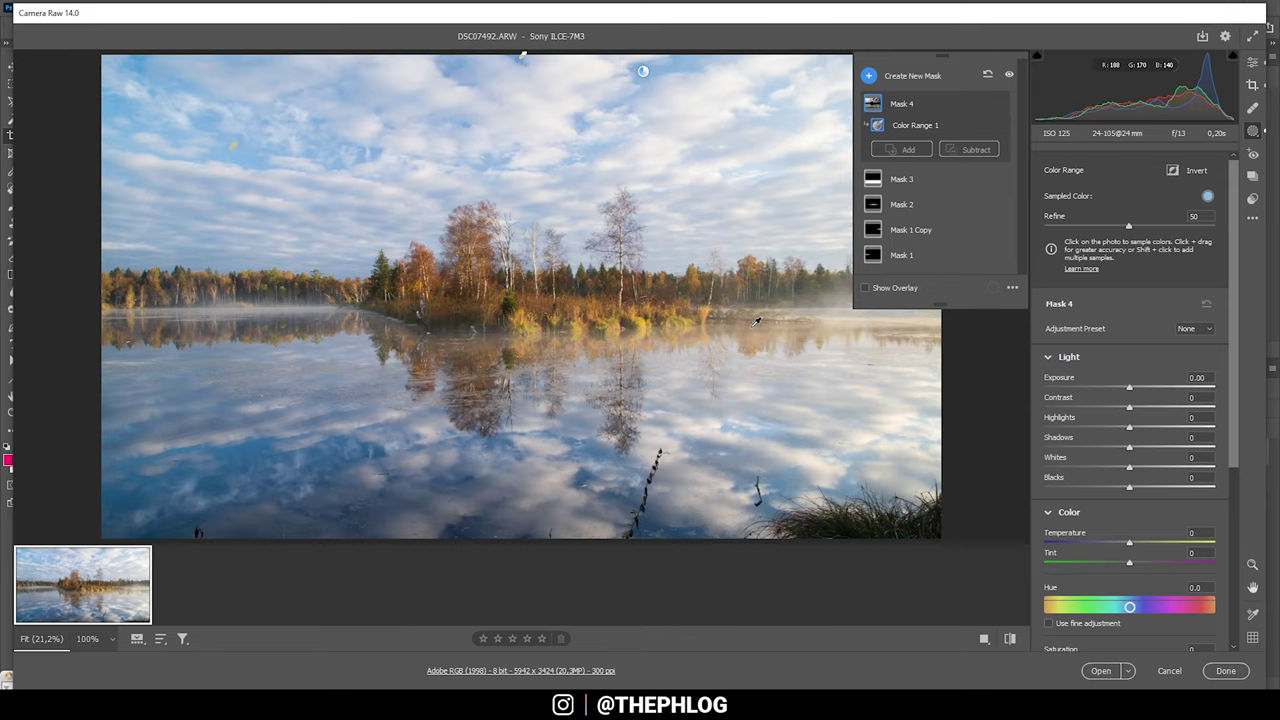
{"action": "left_click", "coordinate": [977, 151]}
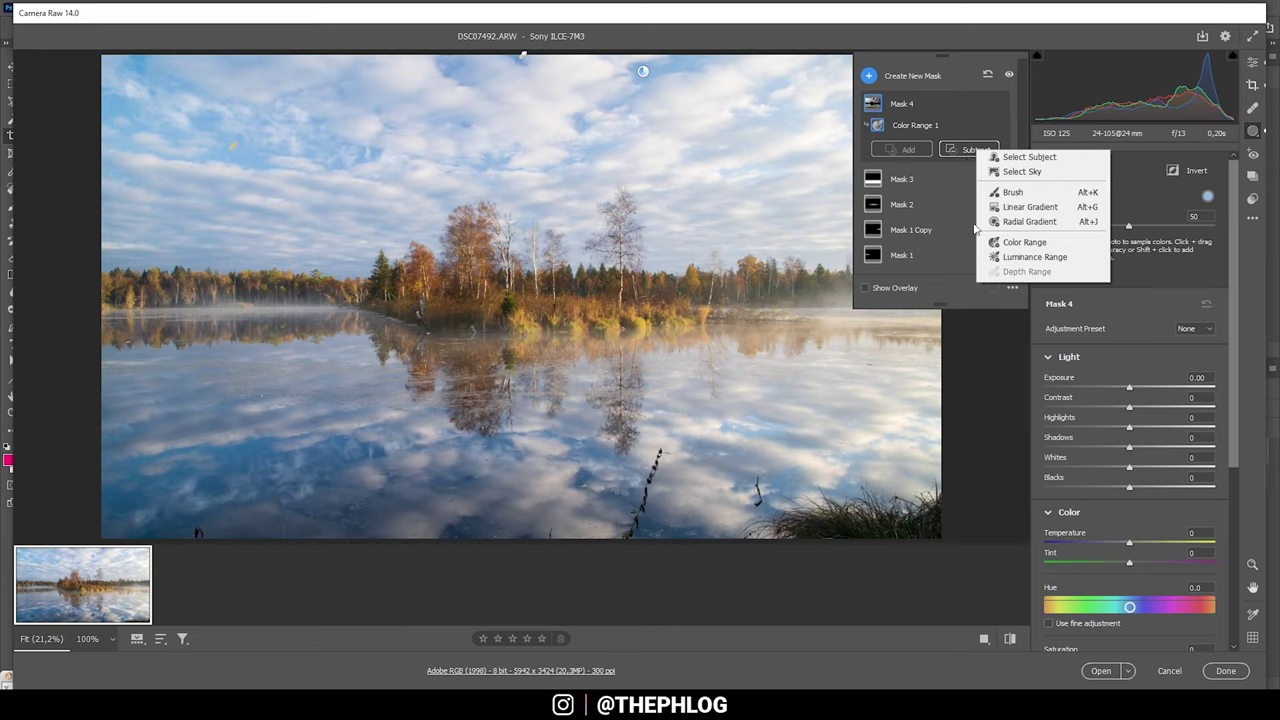
Subtract a linear gradient dragged up from the waterline, checking the sky with the mask overlay
{"action": "left_click", "coordinate": [1020, 211]}
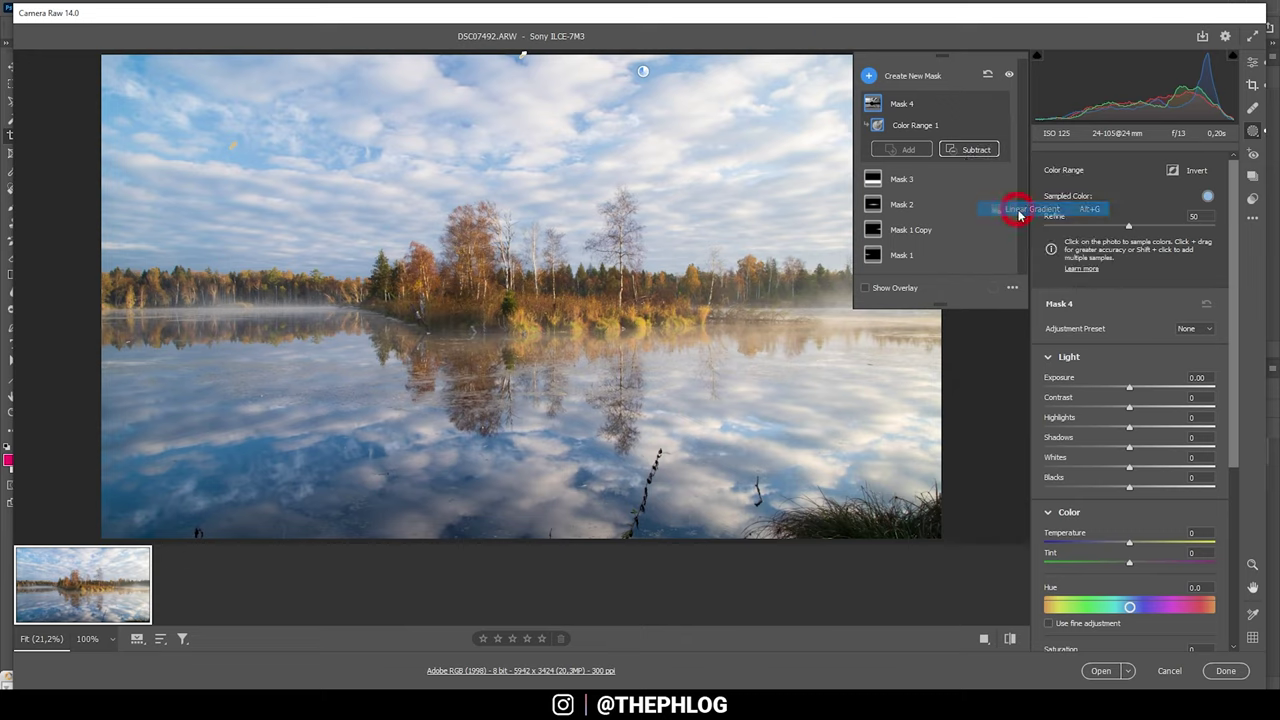
{"action": "left_click_drag", "start_coordinate": [511, 355], "coordinate": [512, 254]}
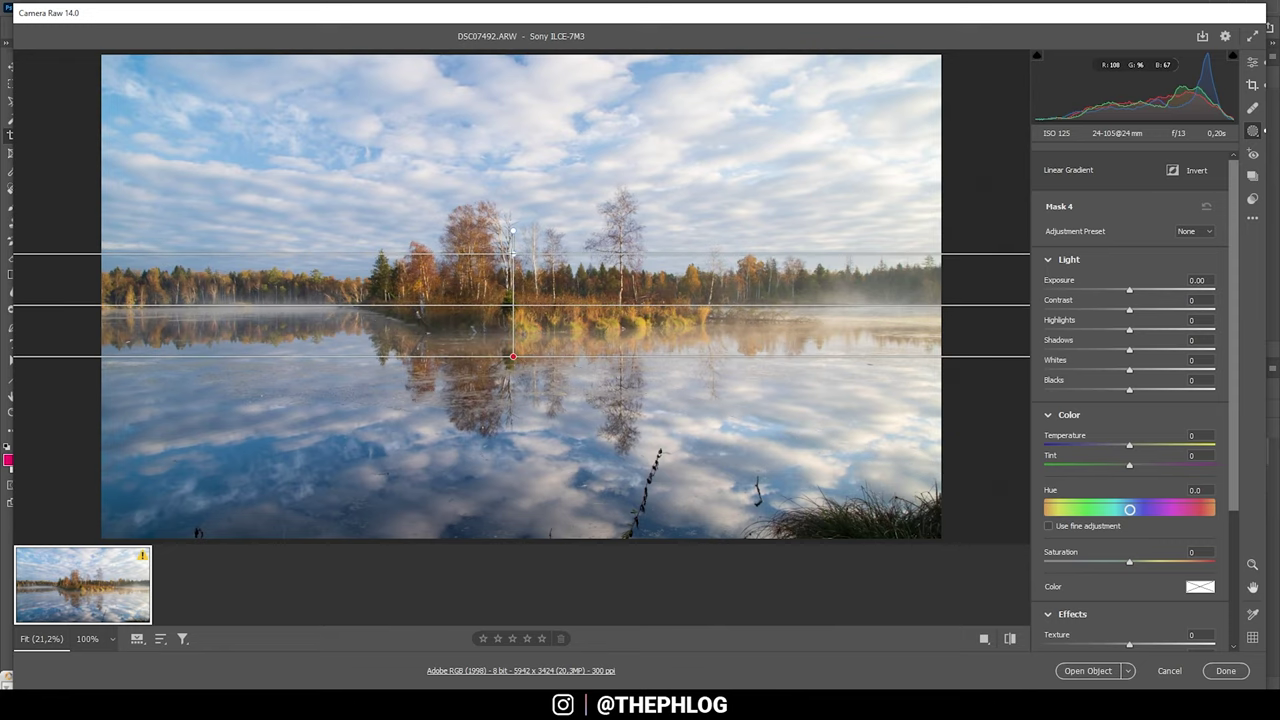
{"action": "left_click", "coordinate": [866, 306]}
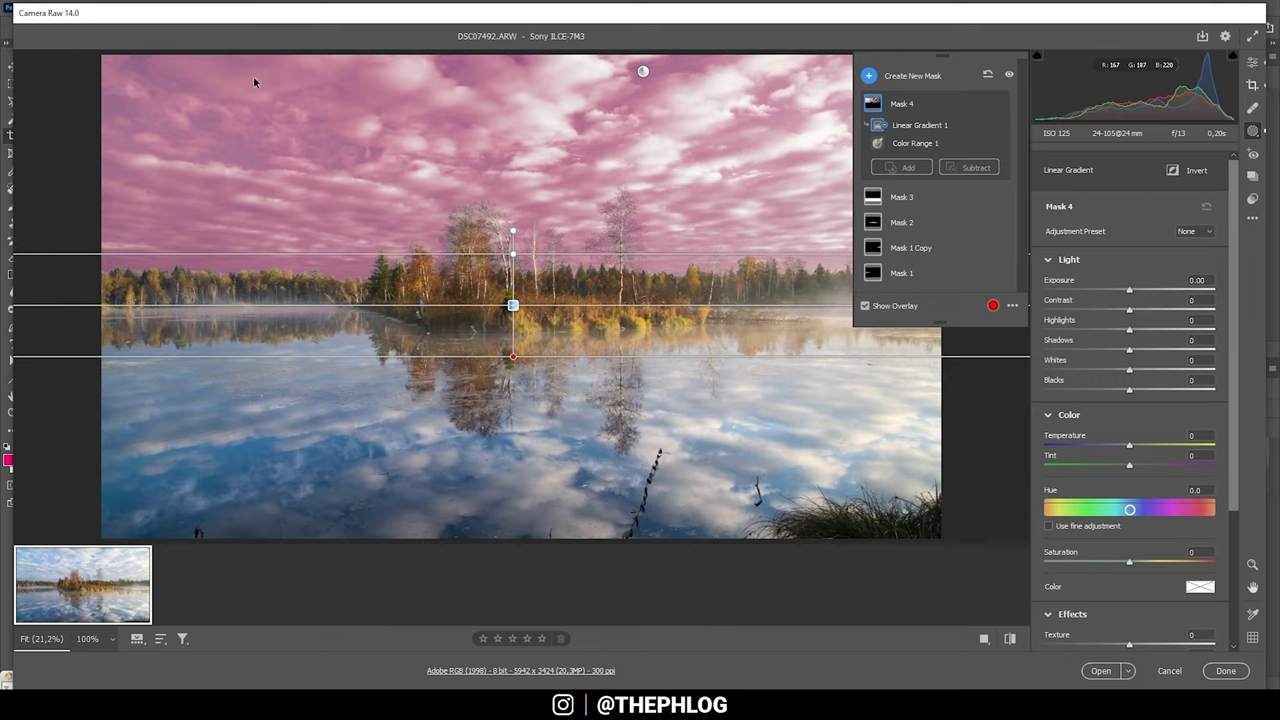
{"action": "left_click", "coordinate": [865, 306]}
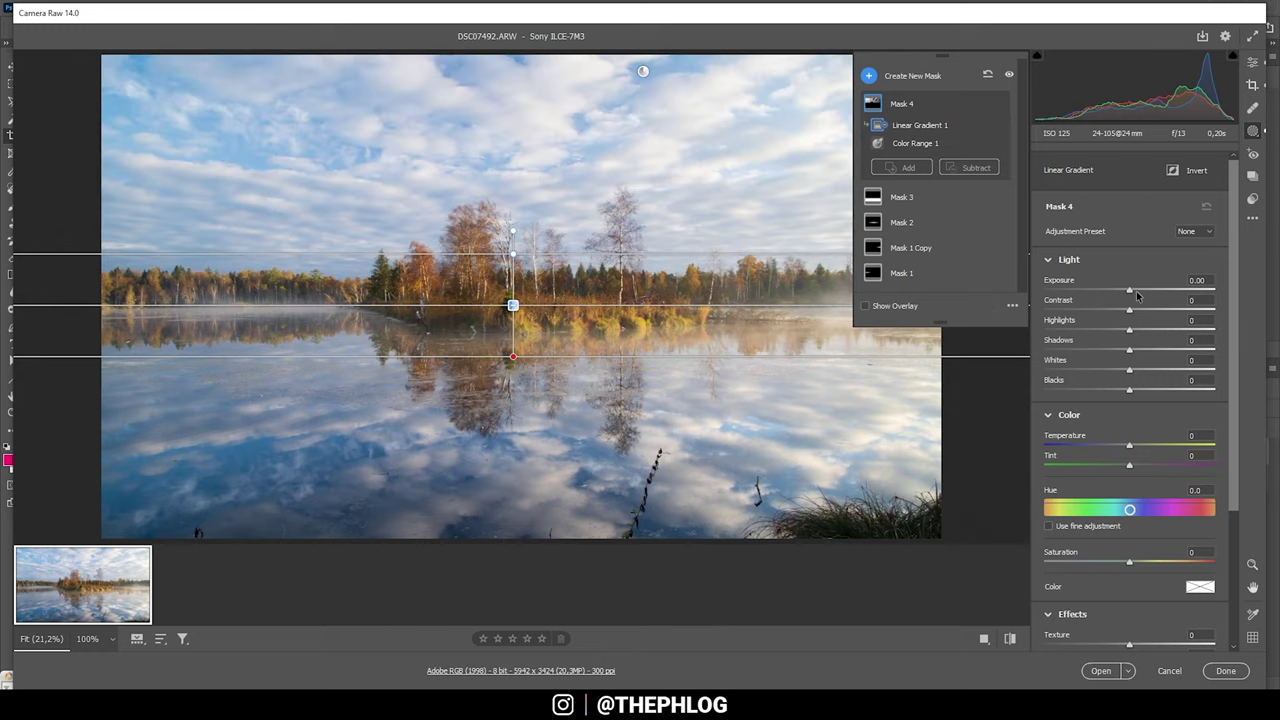
Darken the masked sky to -0.65 exposure and return to the main adjustments
{"action": "left_click_drag", "start_coordinate": [1131, 291], "coordinate": [1110, 291]}
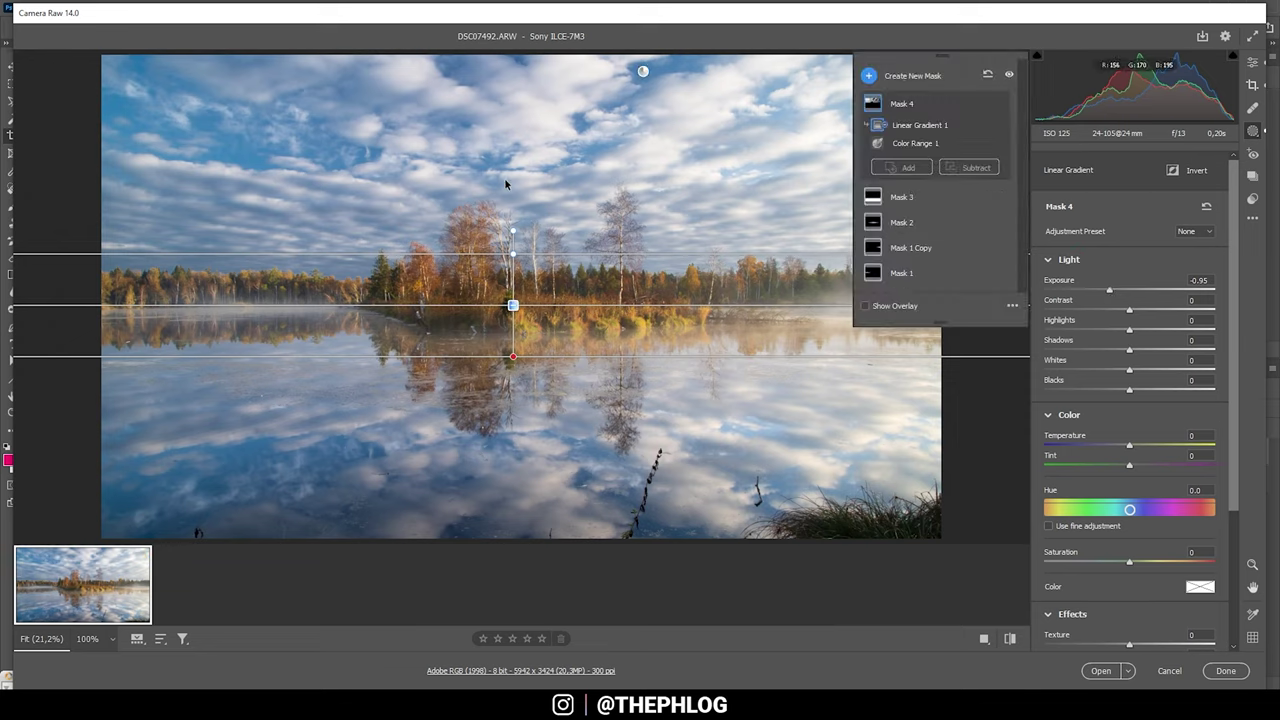
{"action": "left_click_drag", "start_coordinate": [1109, 290], "coordinate": [1116, 290]}
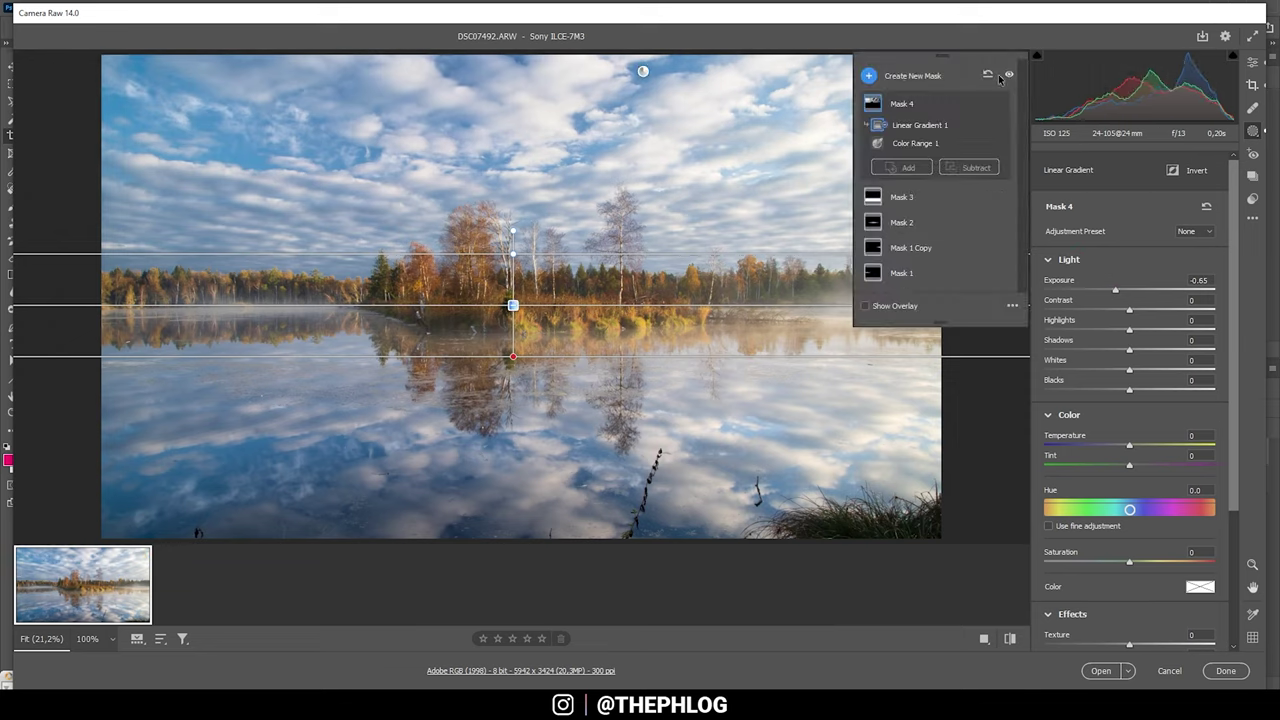
{"action": "left_click", "coordinate": [1257, 67]}
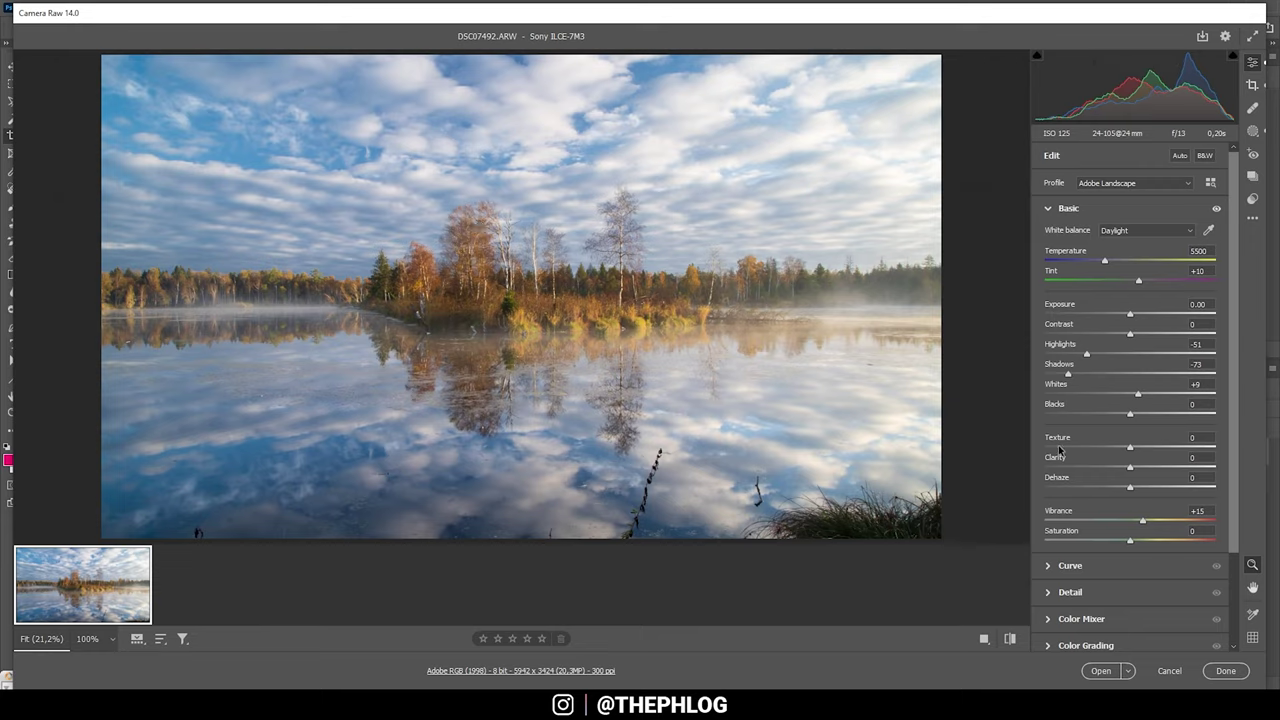
Set HSL saturation to Oranges +9, Yellows +11 and Blues -14
{"action": "scroll", "coordinate": [1080, 531], "scroll_direction": "down", "scroll_amount": 2}
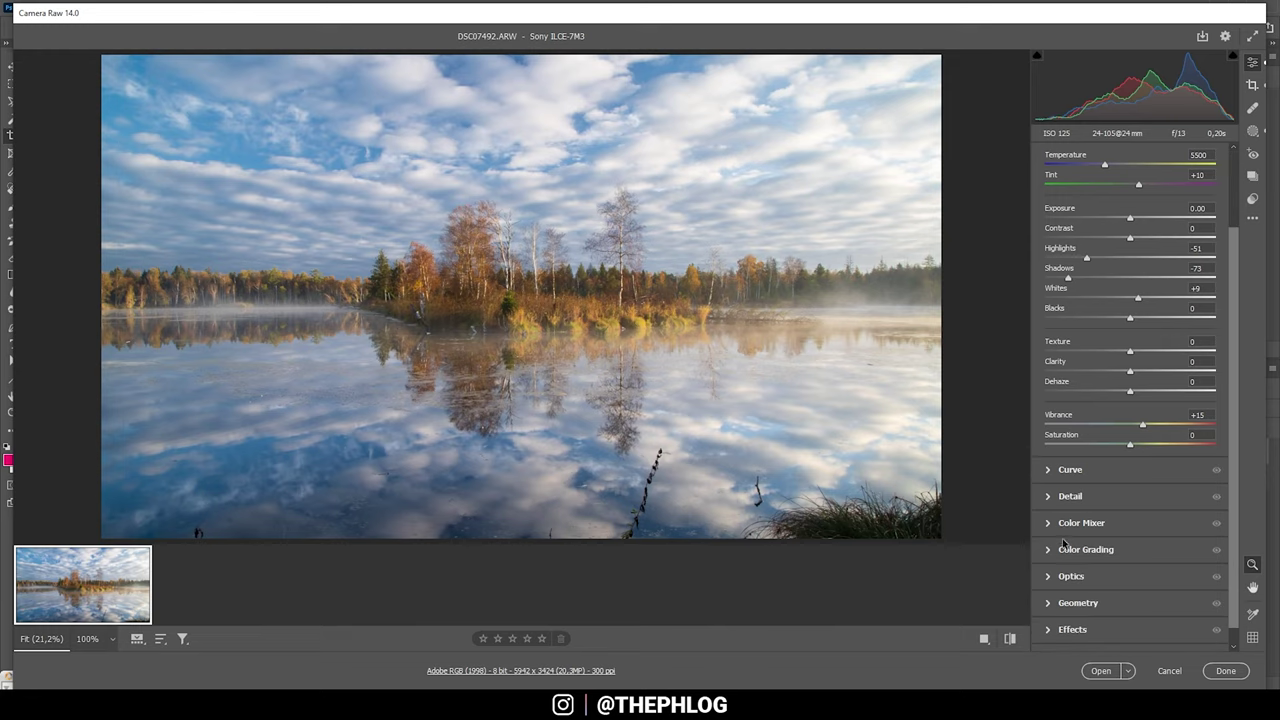
{"action": "left_click", "coordinate": [1049, 526]}
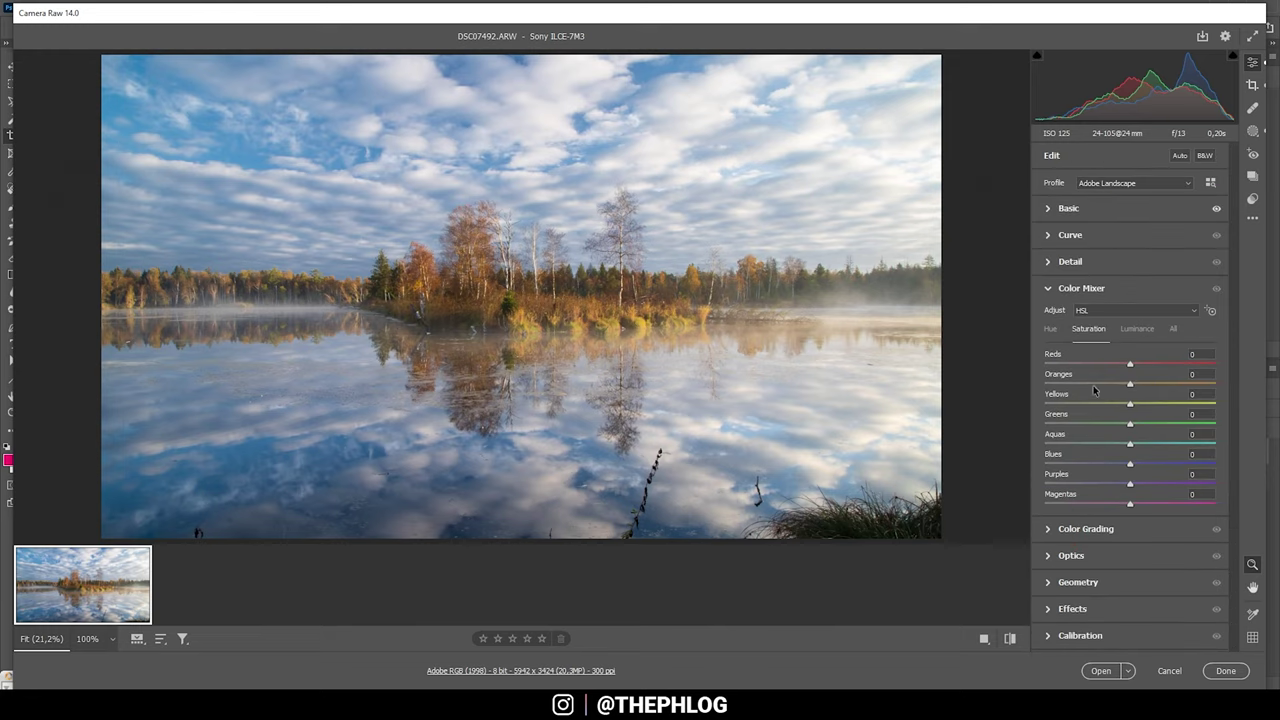
{"action": "left_click_drag", "start_coordinate": [1130, 386], "coordinate": [1147, 403]}
{"action": "left_click", "coordinate": [1142, 403]}
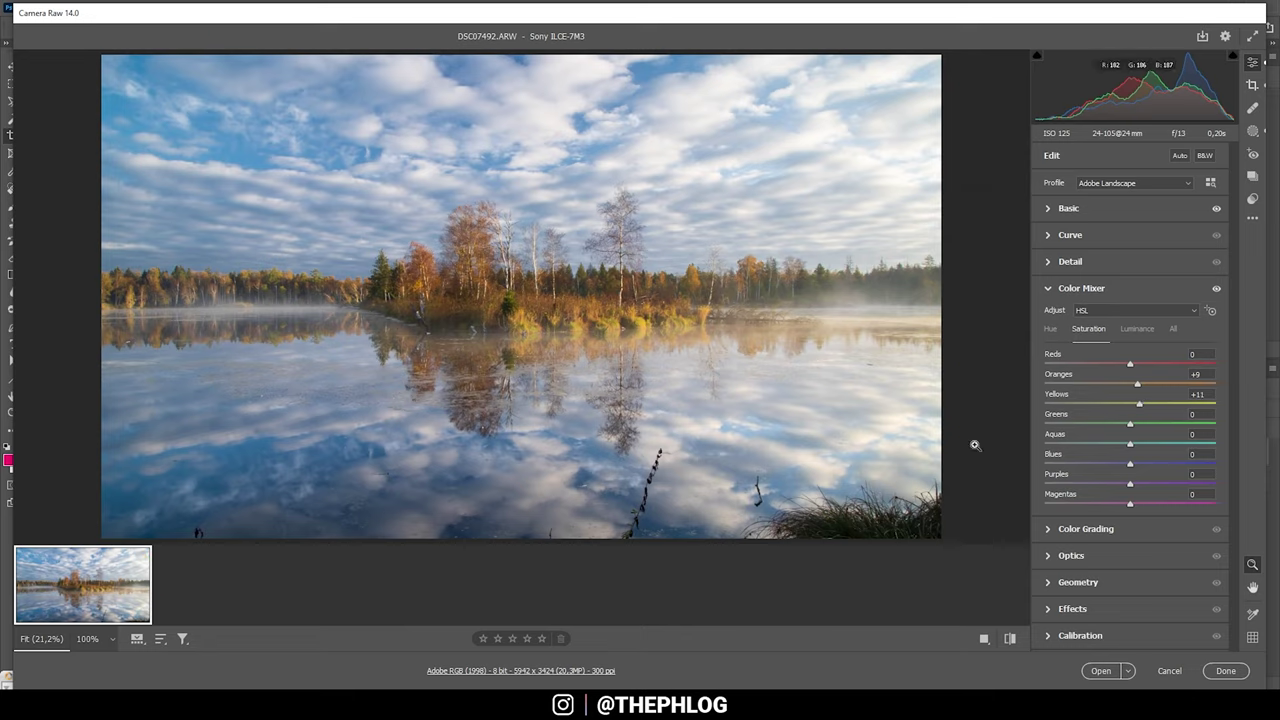
{"action": "mouse_move", "coordinate": [1131, 466]}
{"action": "left_mouse_down"}
{"action": "mouse_move", "coordinate": [1109, 463]}
{"action": "mouse_move", "coordinate": [1120, 462]}
{"action": "left_mouse_up"}
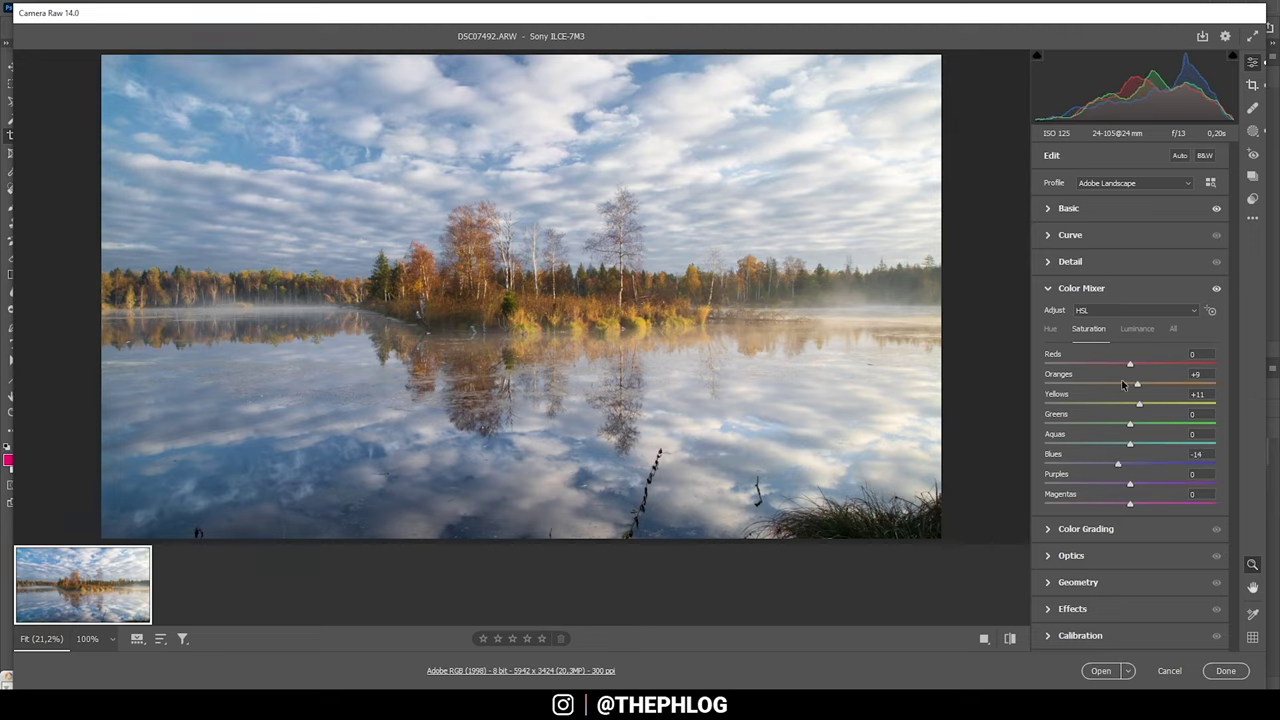
Lower Blues luminance to -4 and collapse the Color Mixer
{"action": "left_click", "coordinate": [1134, 330]}
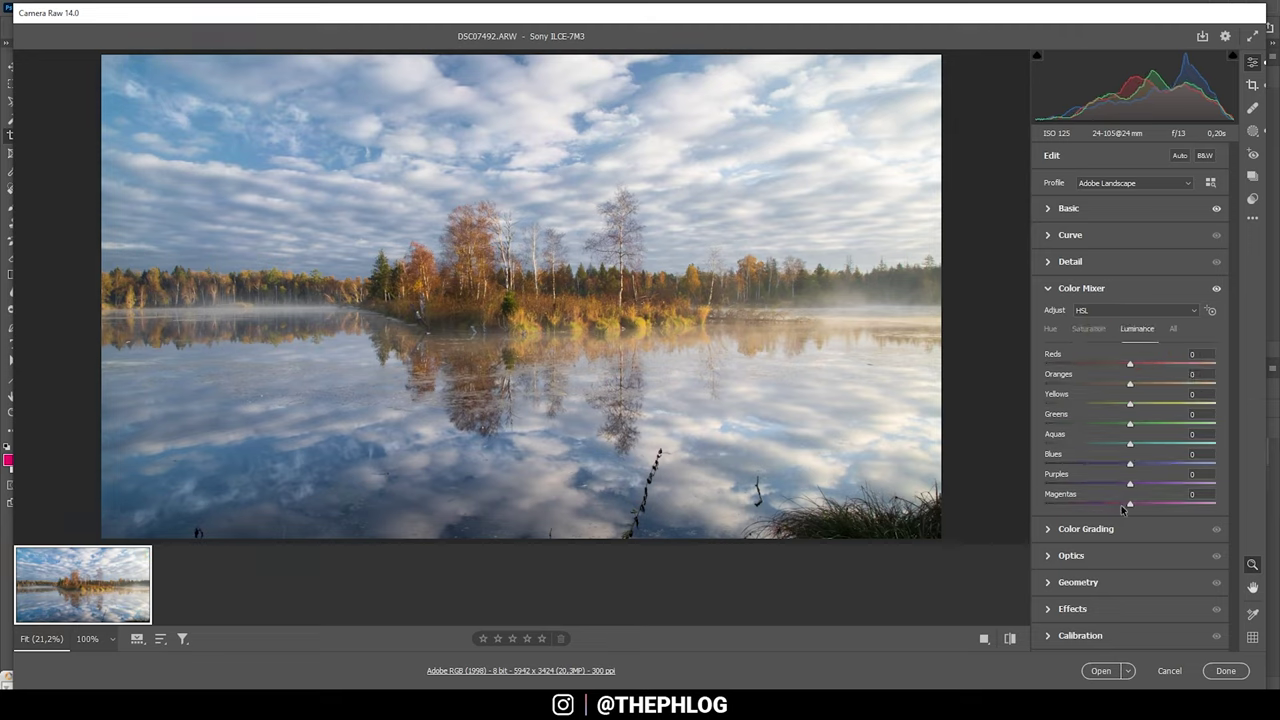
{"action": "left_click_drag", "start_coordinate": [1130, 465], "coordinate": [1112, 465]}
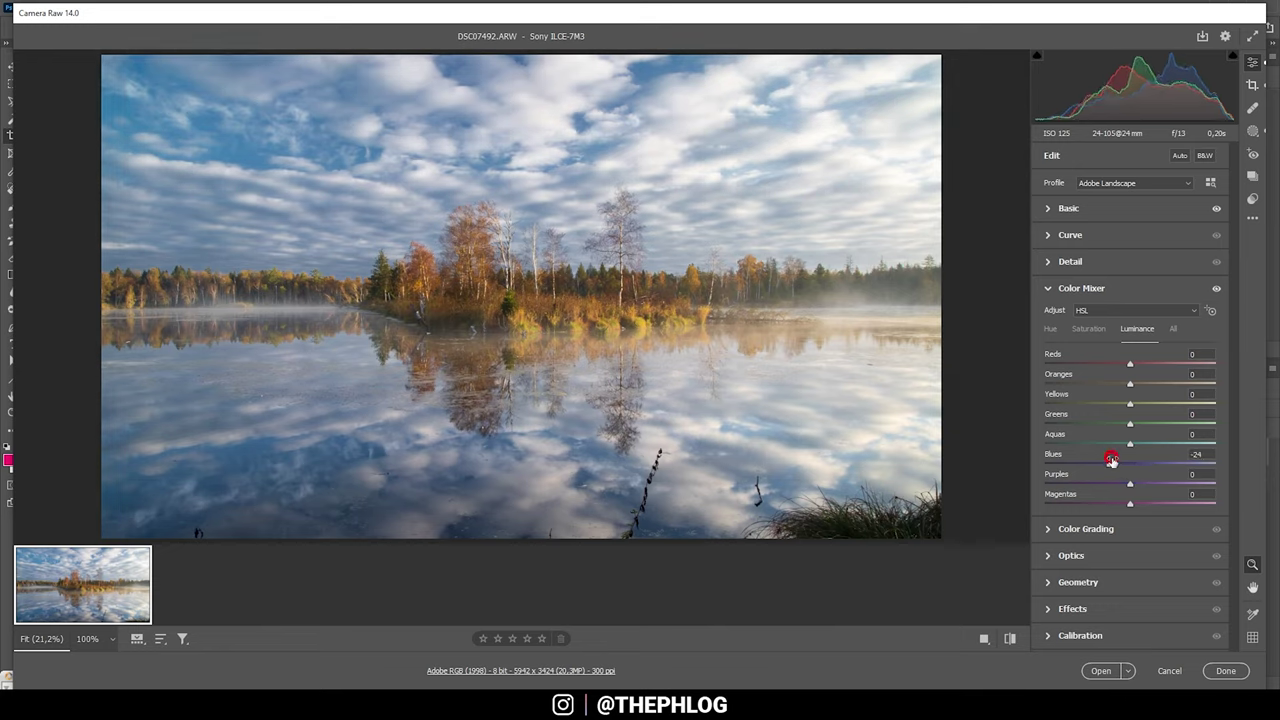
{"action": "left_click_drag", "start_coordinate": [1109, 466], "coordinate": [1123, 466]}
{"action": "left_click", "coordinate": [1085, 289]}
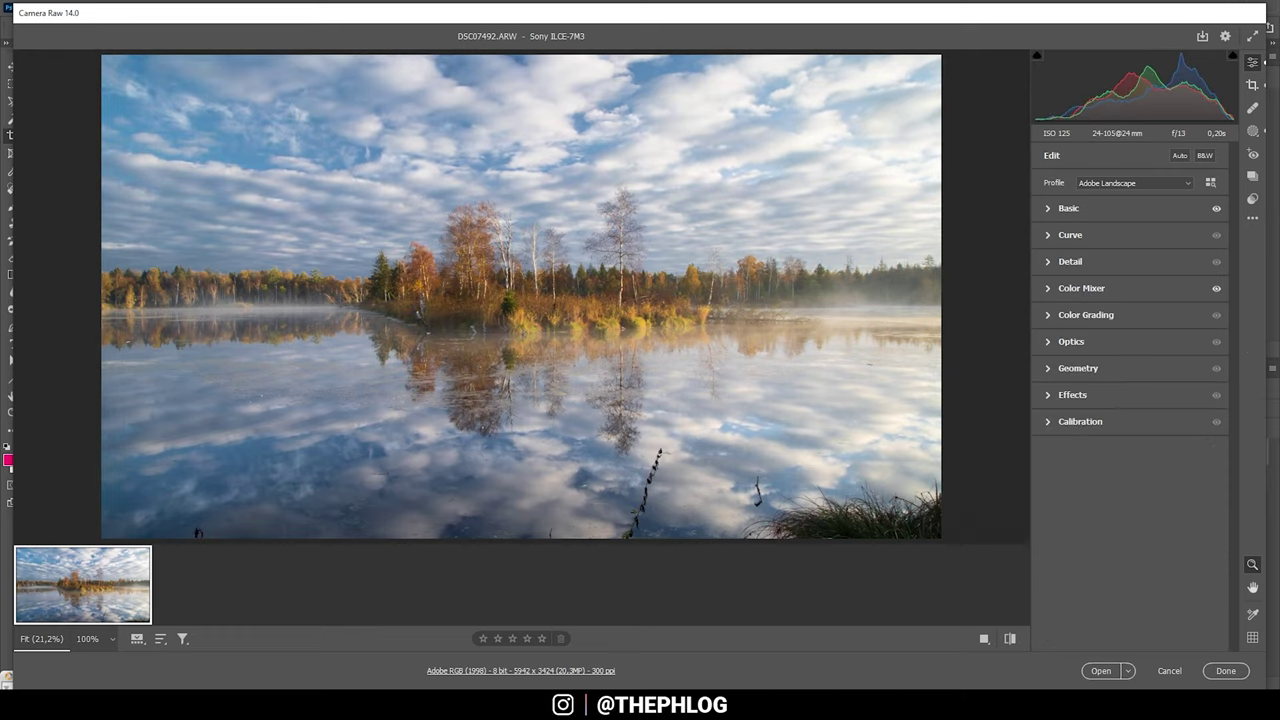
{"action": "left_click", "coordinate": [1081, 318]}
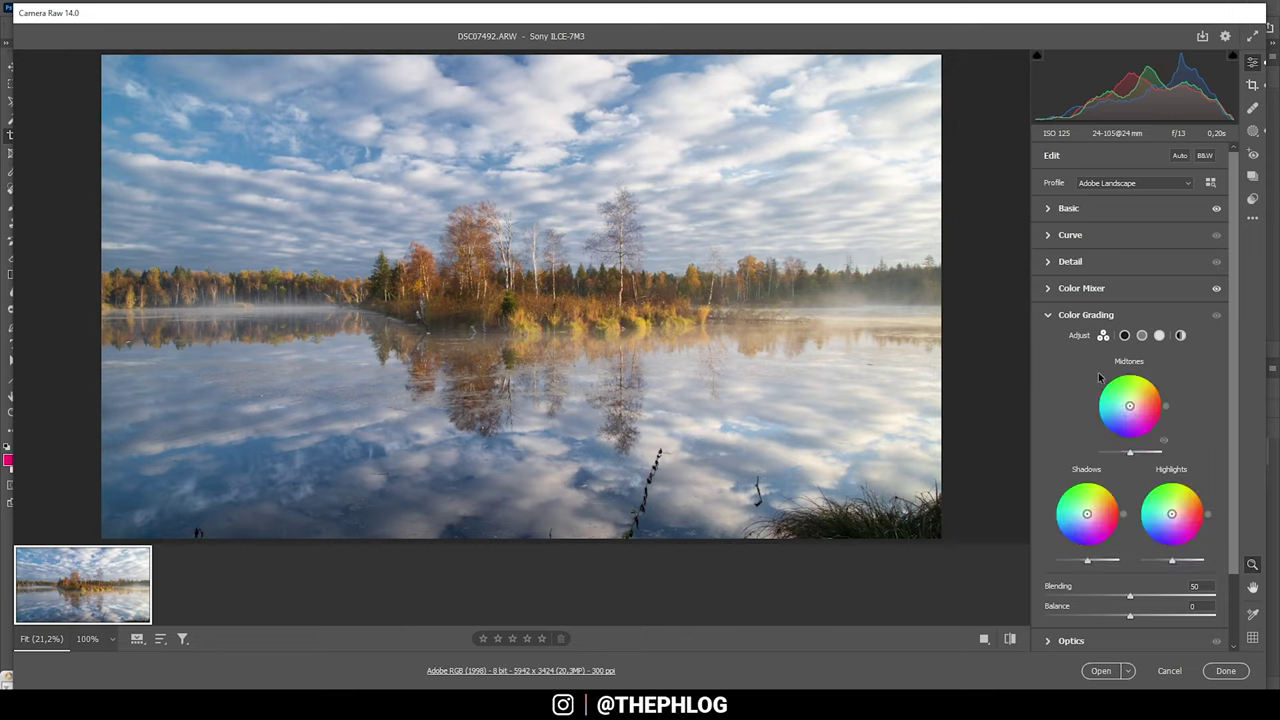
Tint the midtones warm orange at Hue 31 with Saturation 6, then collapse Color Grading
{"action": "left_click", "coordinate": [1143, 336]}
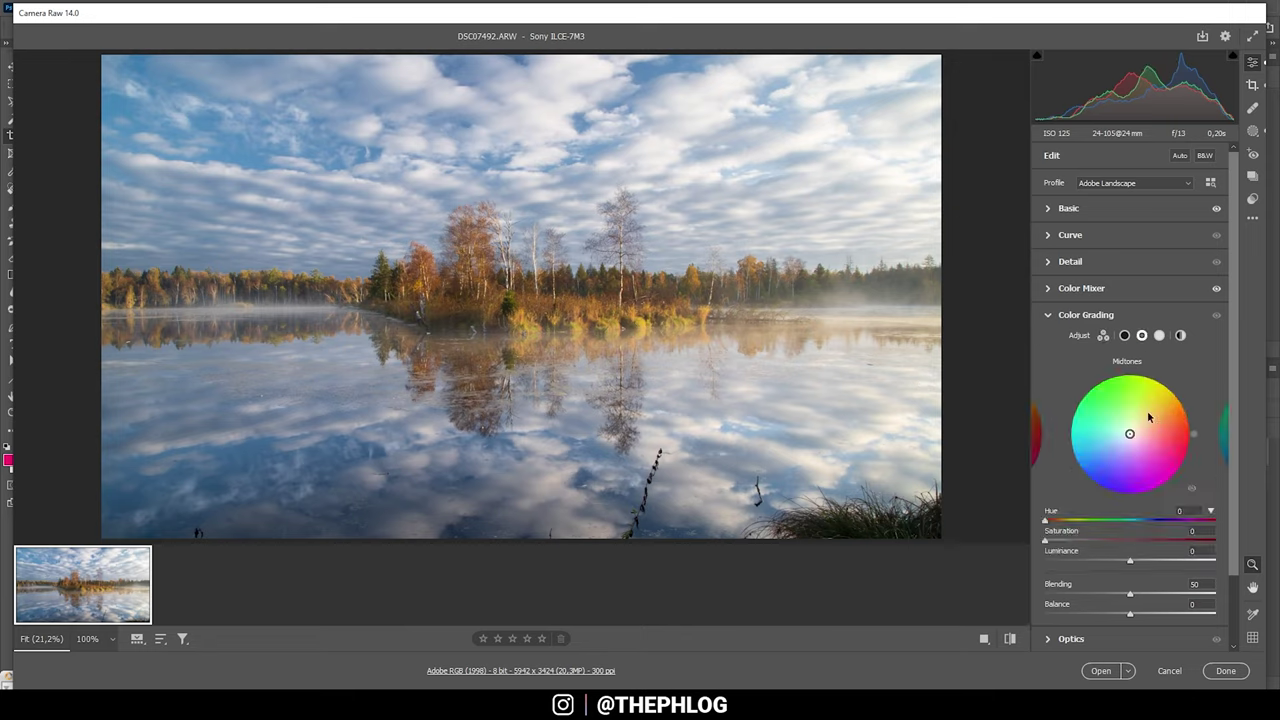
{"action": "left_click_drag", "start_coordinate": [1129, 433], "coordinate": [1136, 430]}
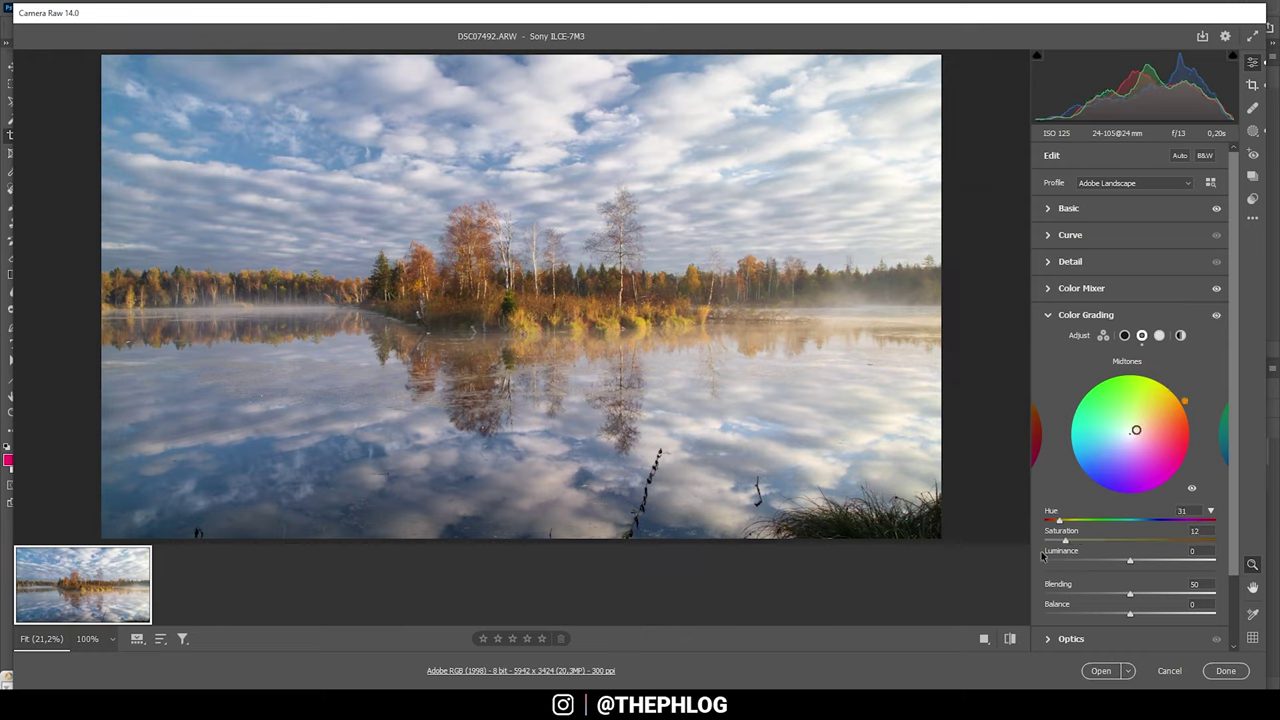
{"action": "left_click_drag", "start_coordinate": [1064, 540], "coordinate": [1059, 546]}
{"action": "left_click", "coordinate": [1047, 314]}
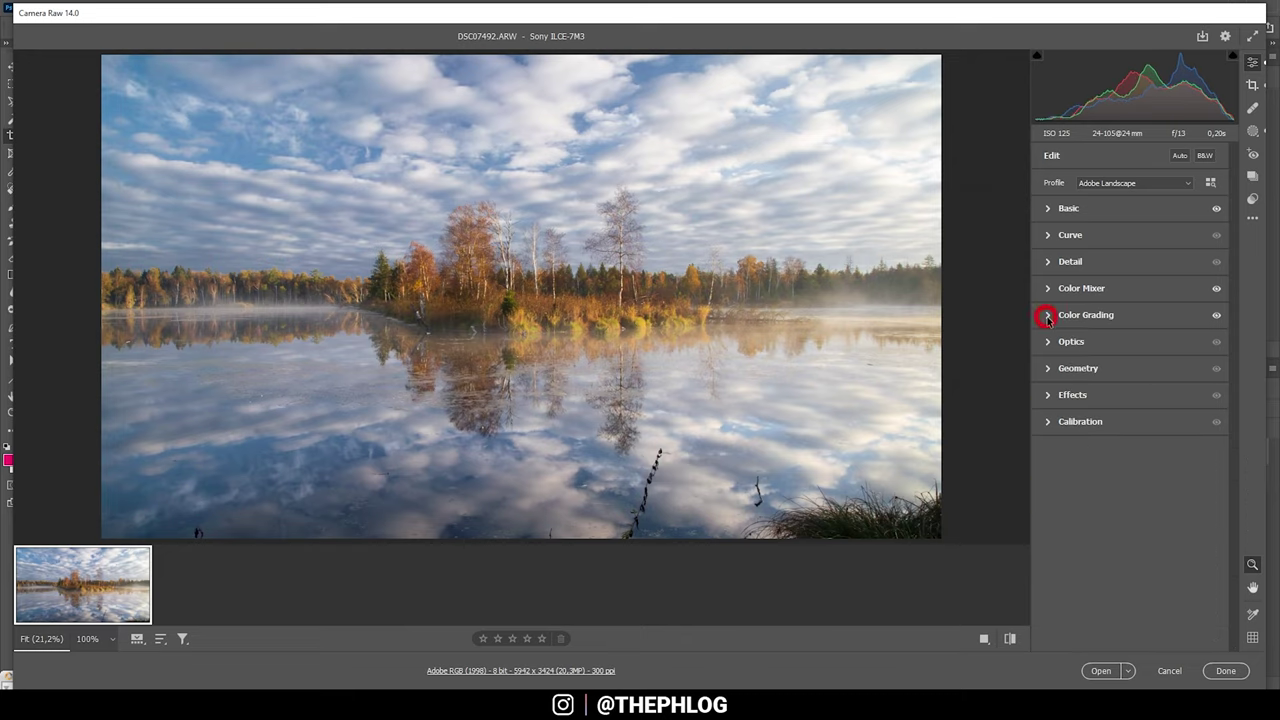
In Calibration, set Blue Primary Saturation to +20 and Hue to -13
{"action": "left_click", "coordinate": [1049, 423]}
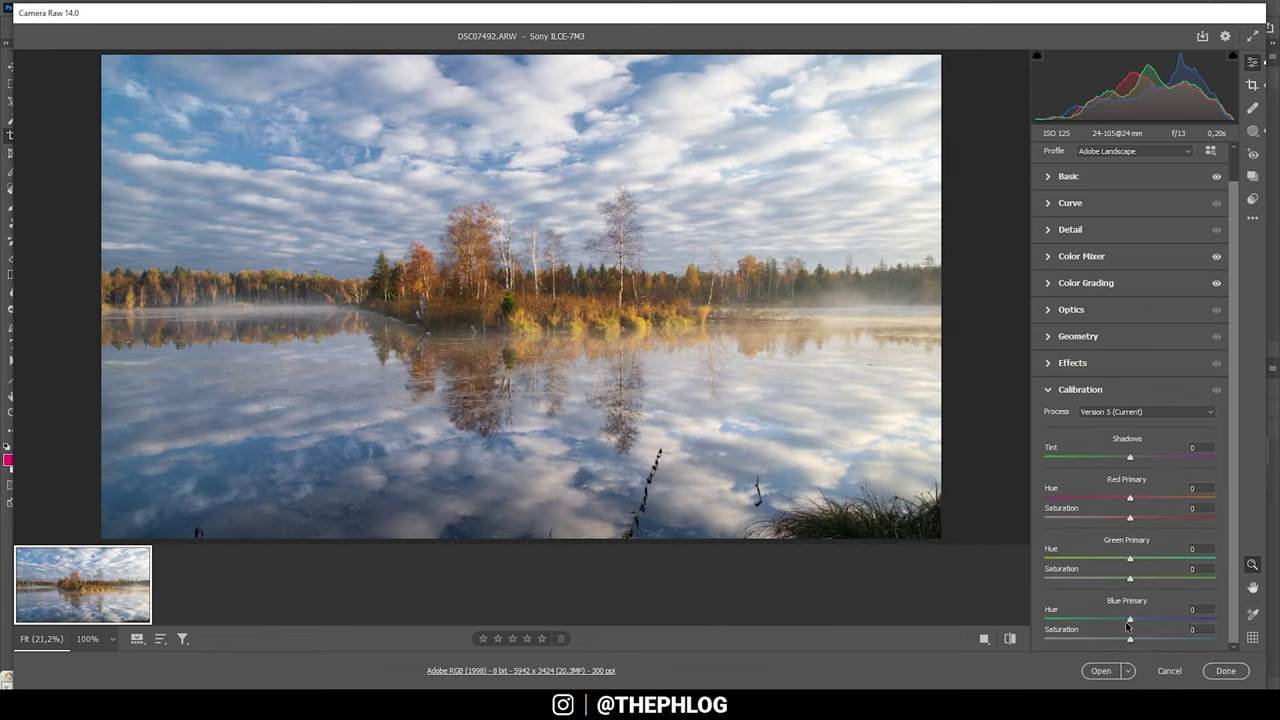
{"action": "left_click_drag", "start_coordinate": [1130, 621], "coordinate": [1116, 621]}
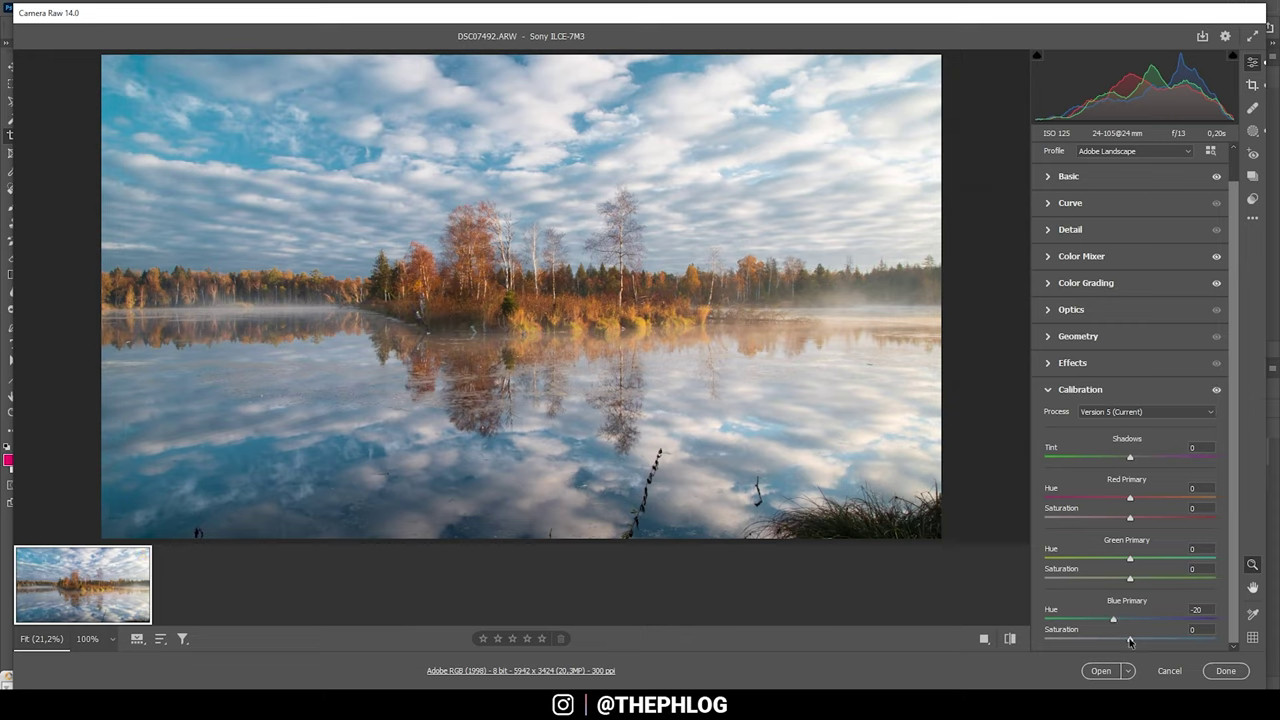
{"action": "left_click_drag", "start_coordinate": [1130, 641], "coordinate": [1147, 641]}
{"action": "left_click_drag", "start_coordinate": [1114, 620], "coordinate": [1120, 618]}
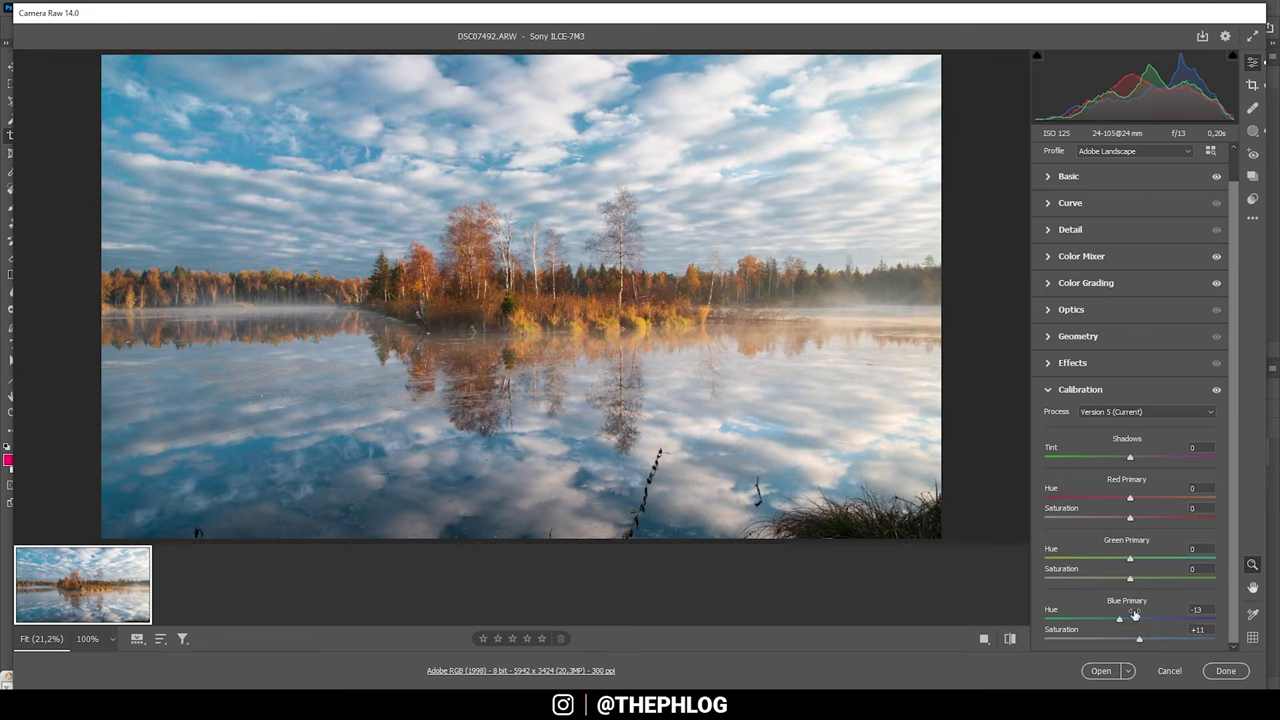
{"action": "left_click", "coordinate": [1046, 392]}
Set sharpening Radius 0.5, Detail 100 and Masking 69
{"action": "left_click", "coordinate": [1050, 262]}
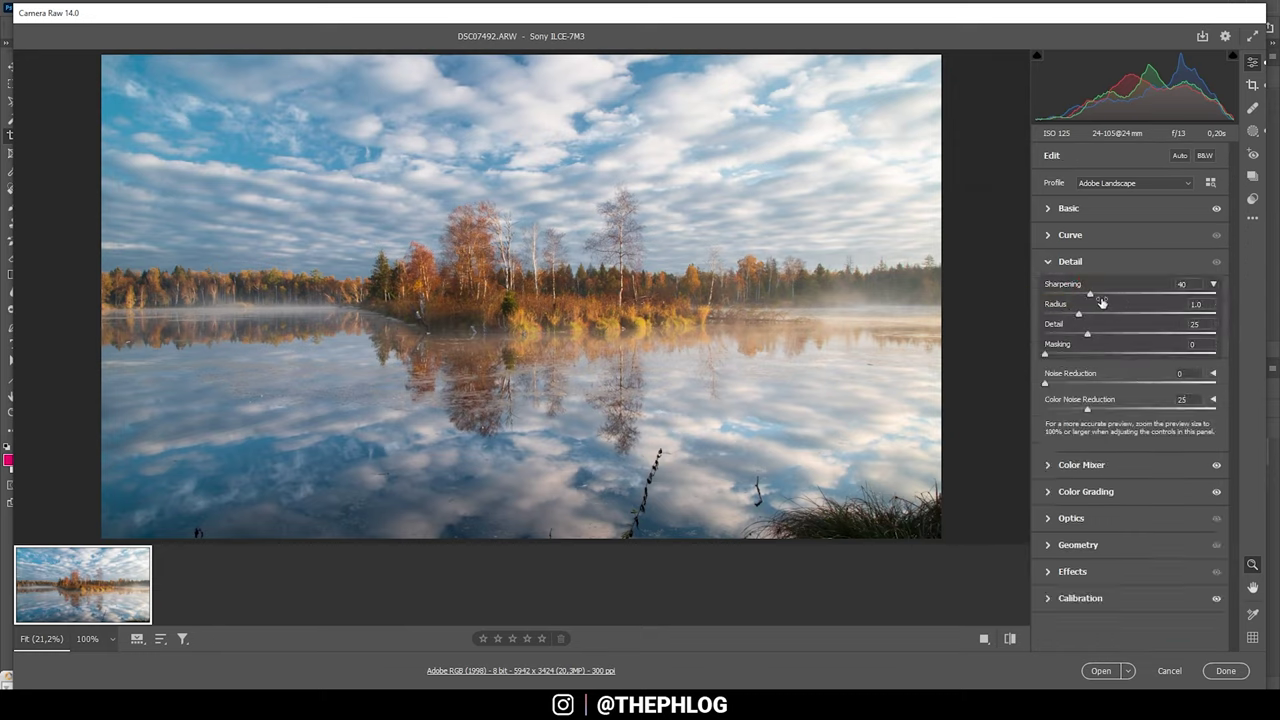
{"action": "left_click_drag", "start_coordinate": [1078, 314], "coordinate": [1225, 334]}
{"action": "left_click_drag", "start_coordinate": [1053, 355], "coordinate": [1160, 353]}
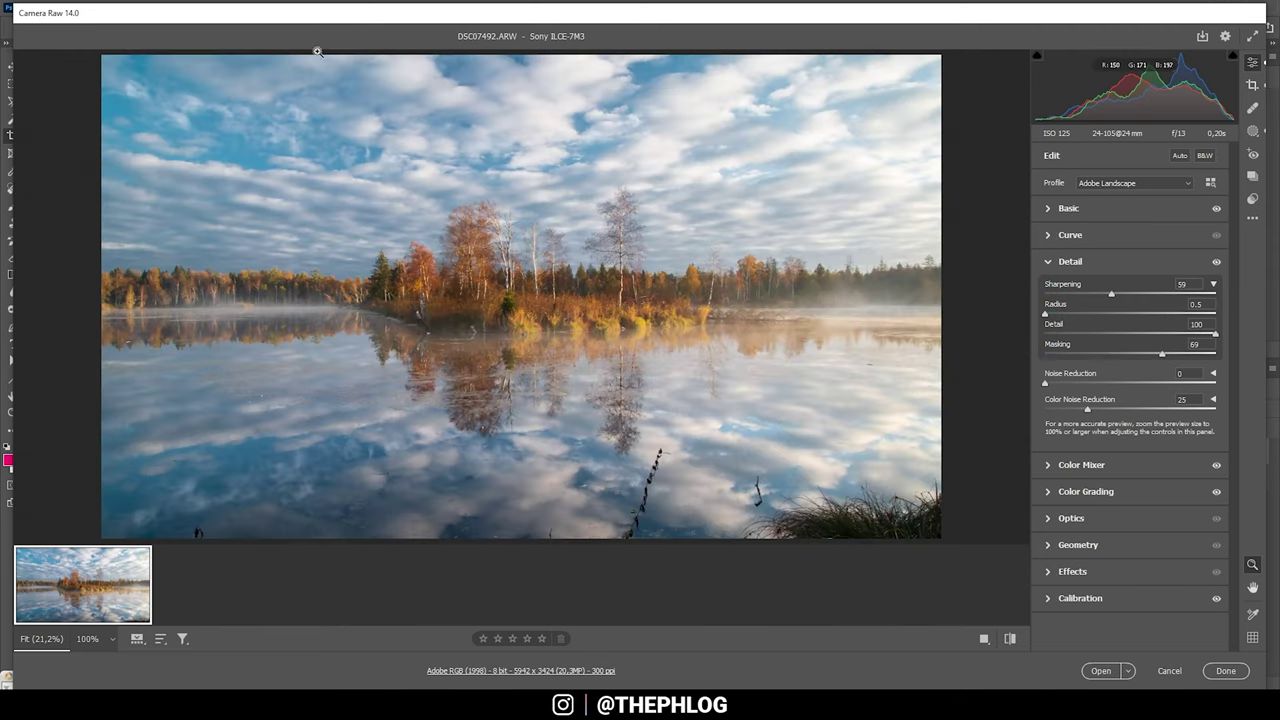
{"action": "left_click", "coordinate": [1105, 671]}
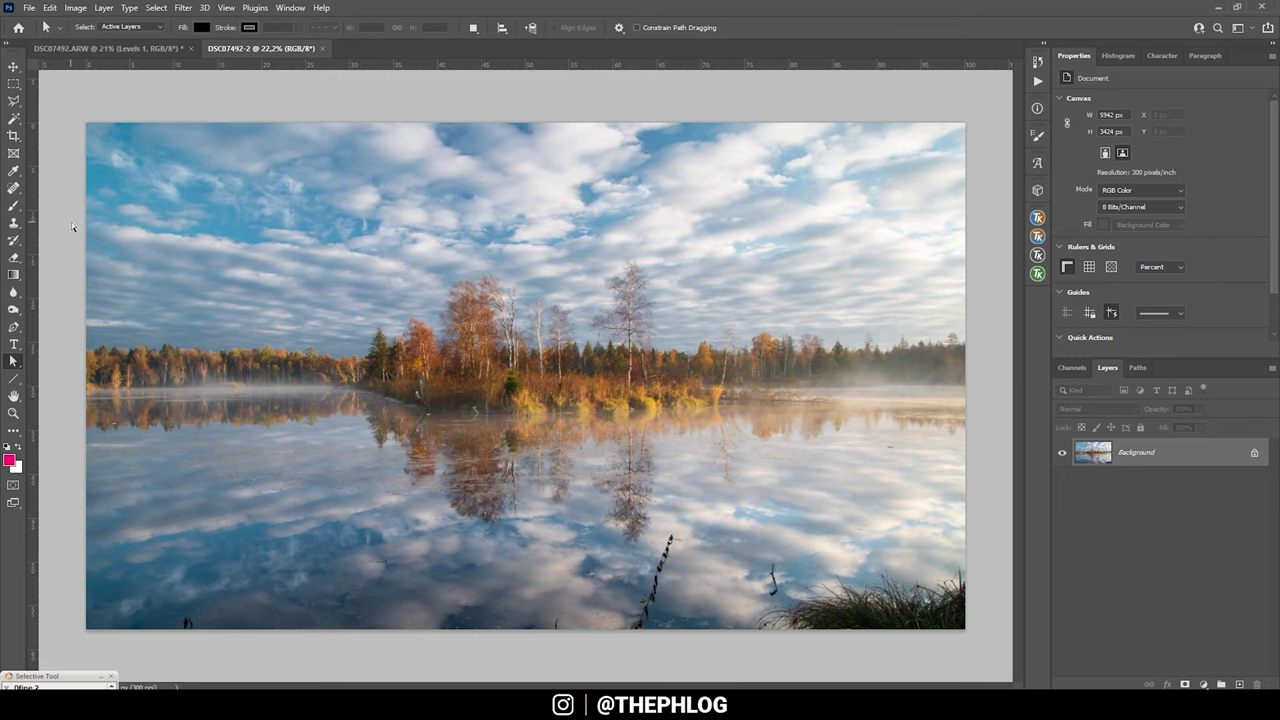
Heal away the stick in the water with the Spot Healing Brush
{"action": "scroll", "coordinate": [770, 614], "scroll_direction": "up", "scroll_amount": 5}
{"action": "key", "text": "j"}
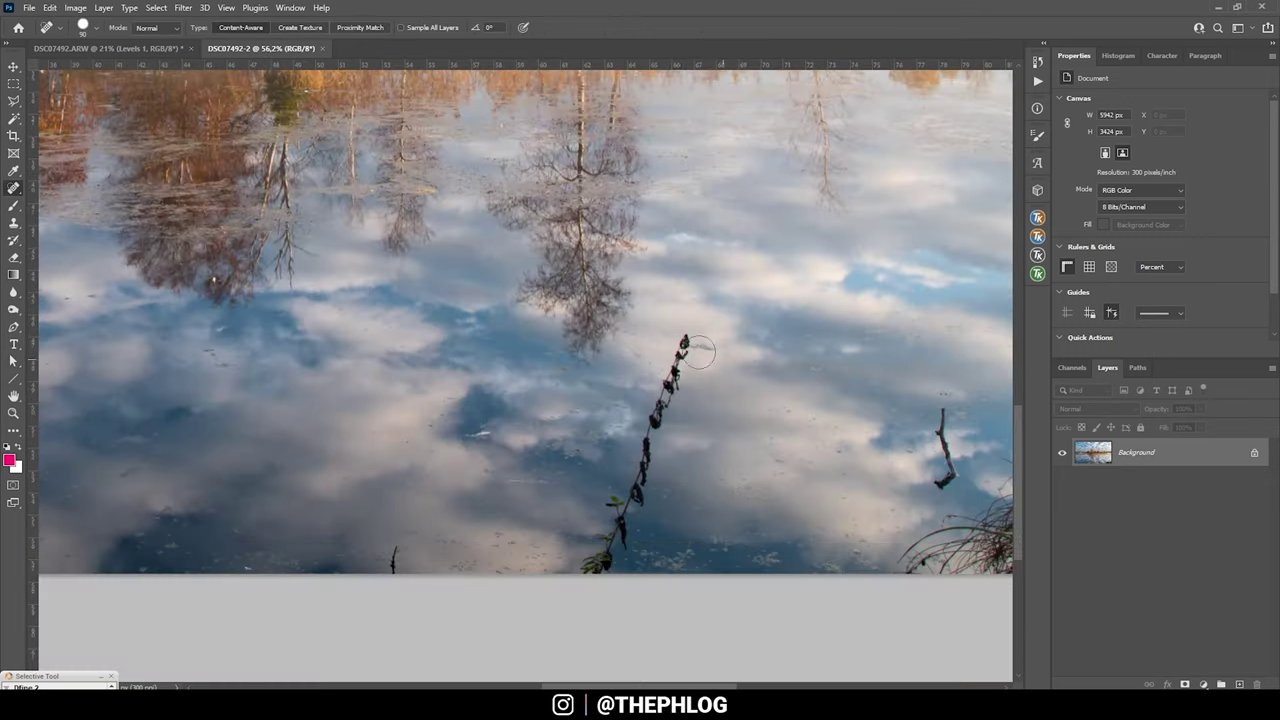
{"action": "mouse_move", "coordinate": [684, 343]}
{"action": "left_mouse_down"}
{"action": "mouse_move", "coordinate": [703, 347]}
{"action": "mouse_move", "coordinate": [672, 336]}
{"action": "mouse_move", "coordinate": [622, 535]}
{"action": "mouse_move", "coordinate": [603, 520]}
{"action": "mouse_move", "coordinate": [592, 598]}
{"action": "left_mouse_up"}
{"action": "left_click_drag", "start_coordinate": [940, 415], "coordinate": [946, 490]}
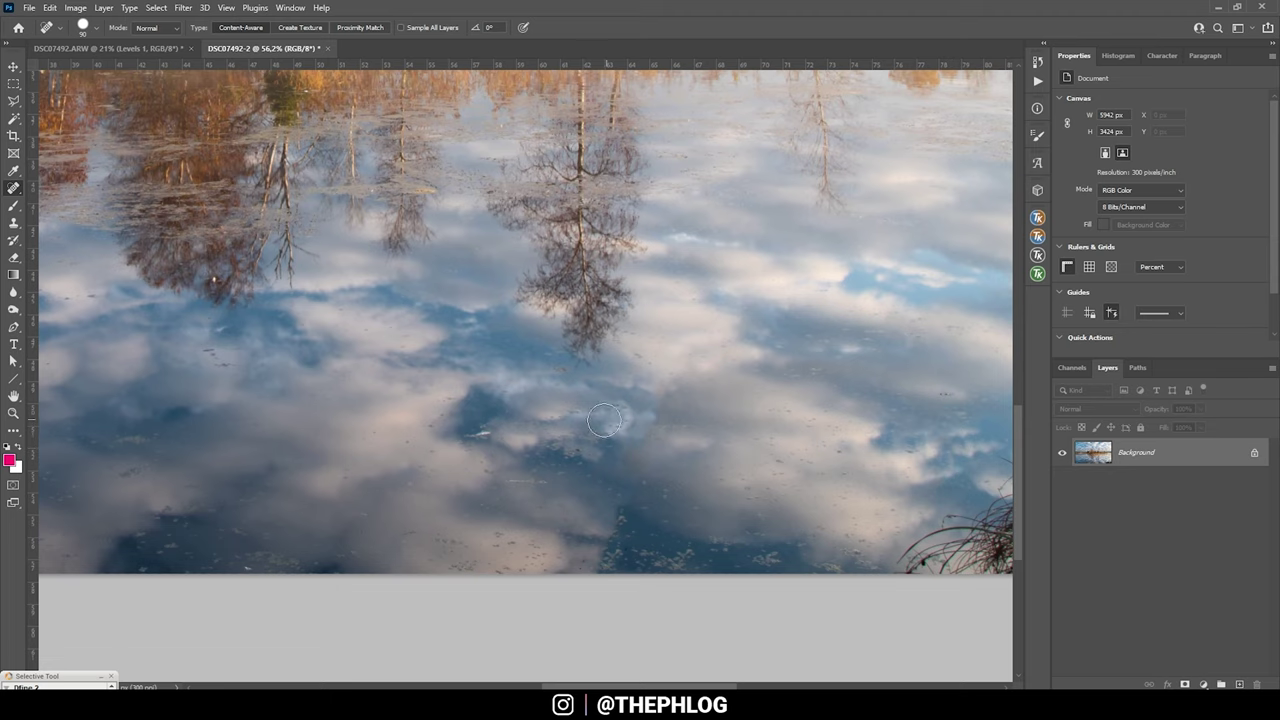
Enlarge the healing brush to 174 and paint out the grass clump at lower right
{"action": "scroll", "coordinate": [700, 408], "scroll_direction": "down", "scroll_amount": 2}
{"action": "scroll", "coordinate": [700, 408], "scroll_direction": "down", "scroll_amount": 1}
{"action": "scroll", "coordinate": [170, 406], "scroll_direction": "down", "scroll_amount": 2}
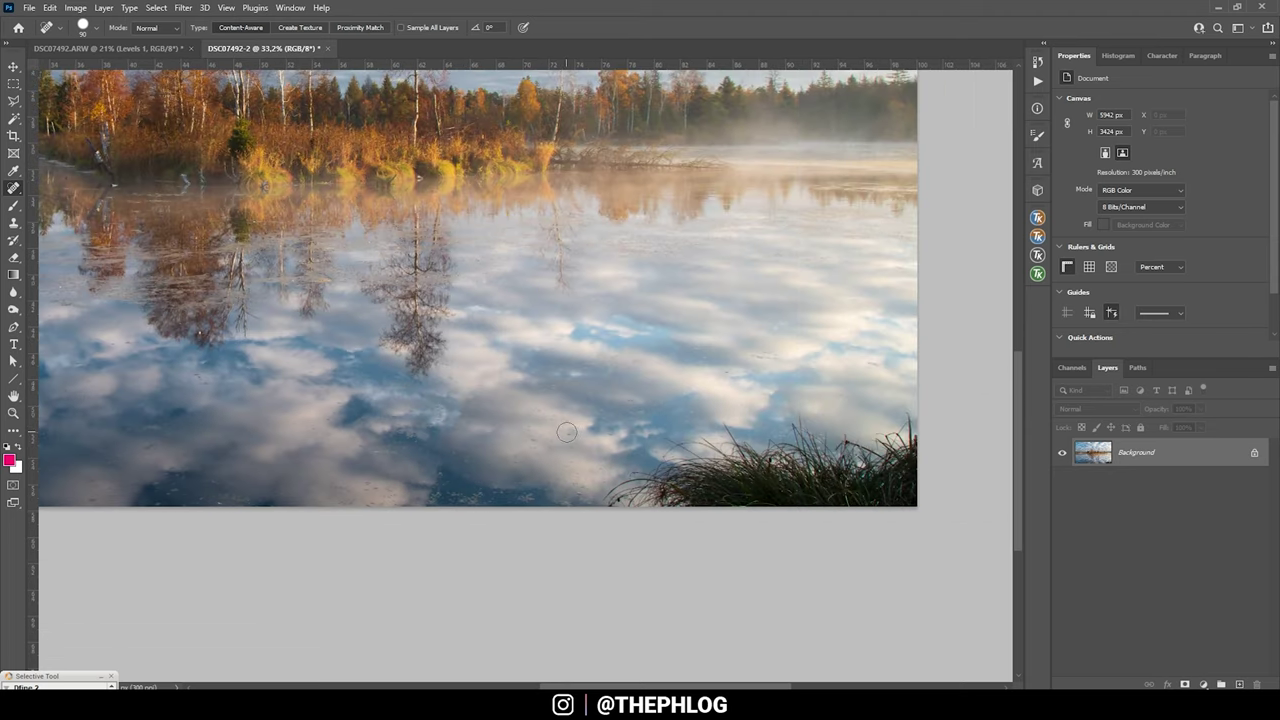
{"action": "scroll", "coordinate": [900, 375], "scroll_direction": "down", "scroll_amount": 2}
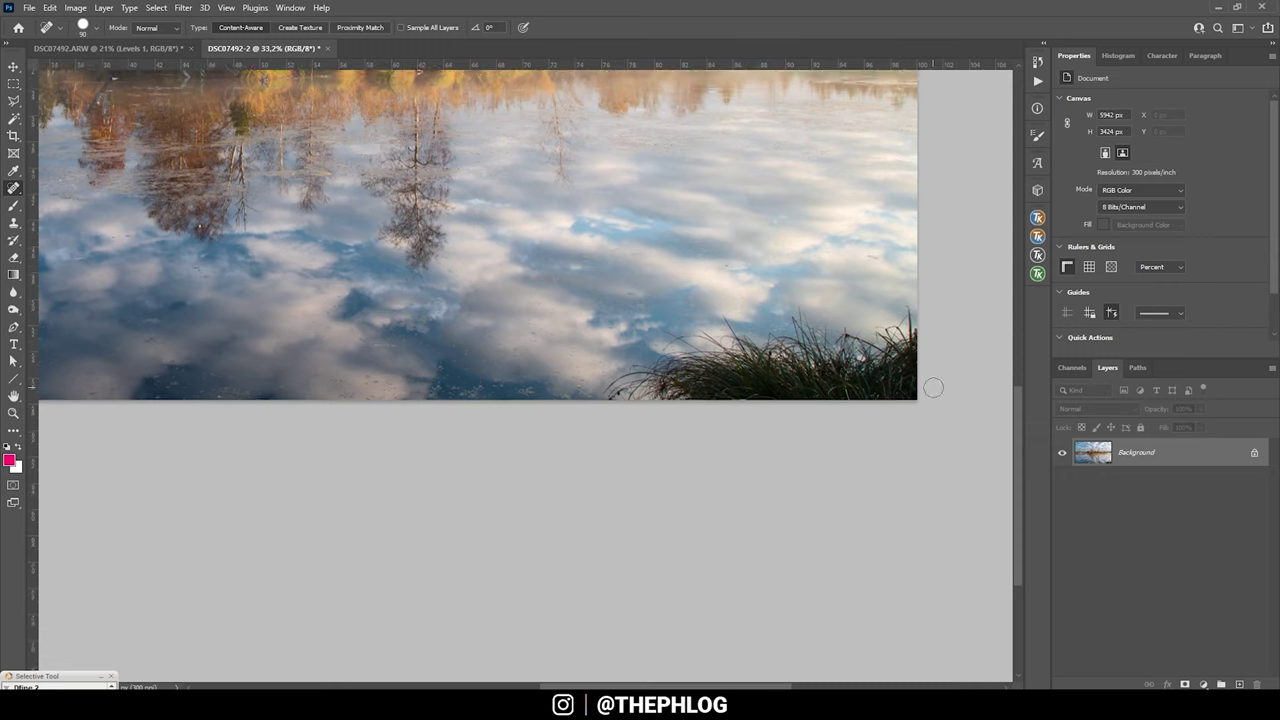
{"action": "scroll", "coordinate": [851, 398], "scroll_direction": "up", "scroll_amount": 2}
{"action": "scroll", "coordinate": [851, 398], "scroll_direction": "right", "scroll_amount": 2}
{"action": "key", "text": "bracketright"}
{"action": "key", "text": "bracketright"}
{"action": "key", "text": "bracketright"}
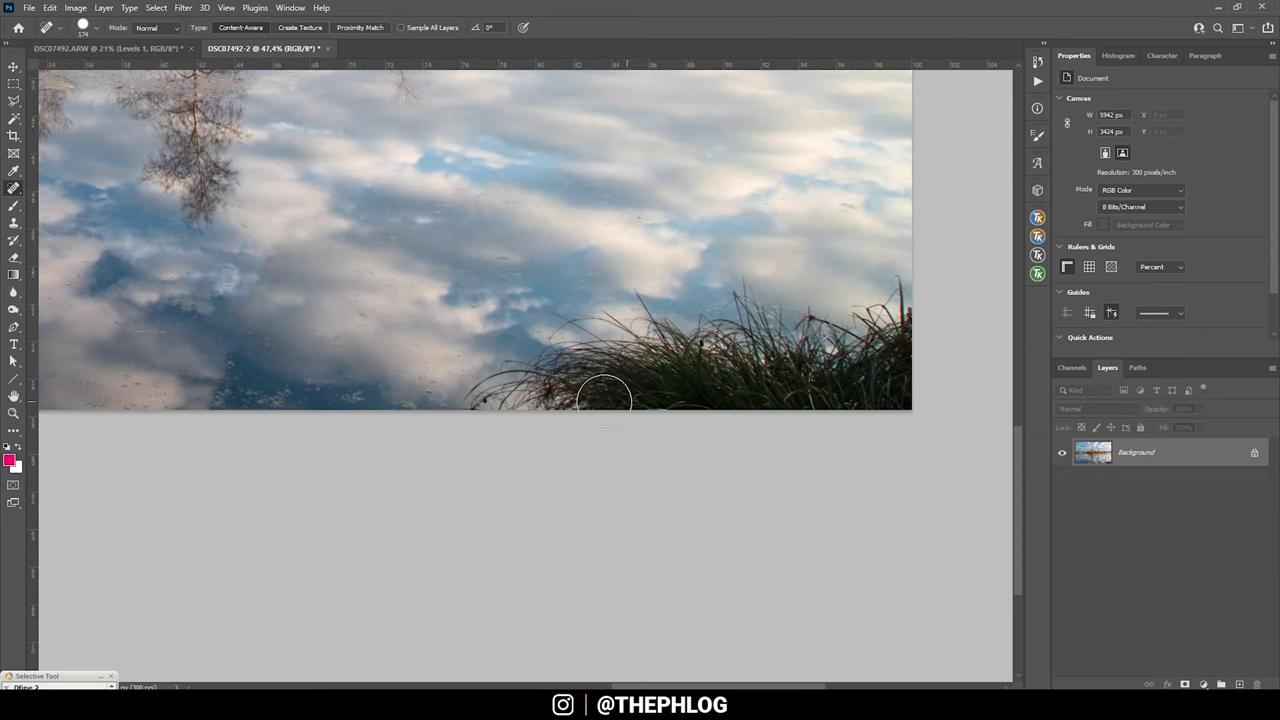
{"action": "mouse_move", "coordinate": [605, 392]}
{"action": "left_mouse_down"}
{"action": "mouse_move", "coordinate": [544, 394]}
{"action": "mouse_move", "coordinate": [566, 371]}
{"action": "mouse_move", "coordinate": [664, 372]}
{"action": "mouse_move", "coordinate": [639, 366]}
{"action": "mouse_move", "coordinate": [564, 396]}
{"action": "mouse_move", "coordinate": [771, 397]}
{"action": "mouse_move", "coordinate": [713, 367]}
{"action": "mouse_move", "coordinate": [899, 353]}
{"action": "mouse_move", "coordinate": [880, 321]}
{"action": "mouse_move", "coordinate": [892, 295]}
{"action": "mouse_move", "coordinate": [863, 344]}
{"action": "mouse_move", "coordinate": [834, 329]}
{"action": "mouse_move", "coordinate": [780, 341]}
{"action": "mouse_move", "coordinate": [749, 302]}
{"action": "mouse_move", "coordinate": [746, 349]}
{"action": "mouse_move", "coordinate": [680, 346]}
{"action": "mouse_move", "coordinate": [695, 355]}
{"action": "mouse_move", "coordinate": [646, 310]}
{"action": "mouse_move", "coordinate": [666, 352]}
{"action": "mouse_move", "coordinate": [611, 314]}
{"action": "left_mouse_up"}
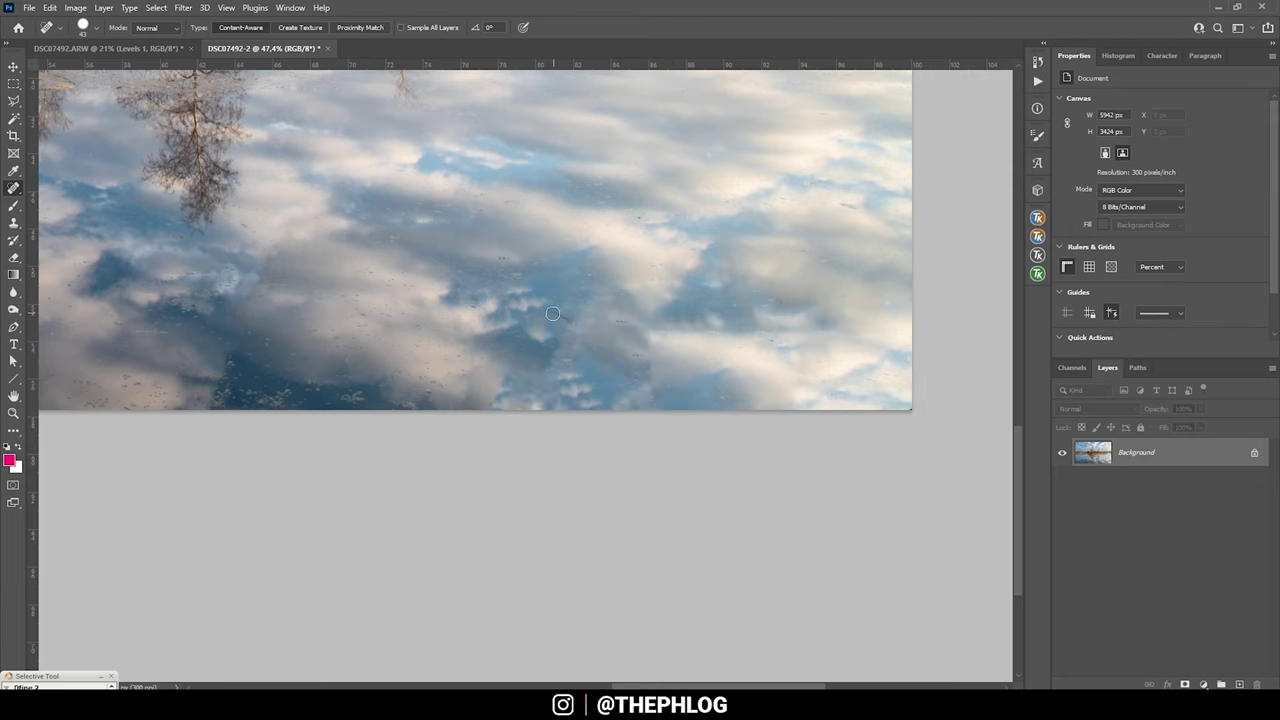
{"action": "key", "text": "ctrl+0"}
{"action": "scroll", "coordinate": [828, 562], "scroll_direction": "down", "scroll_amount": 3}
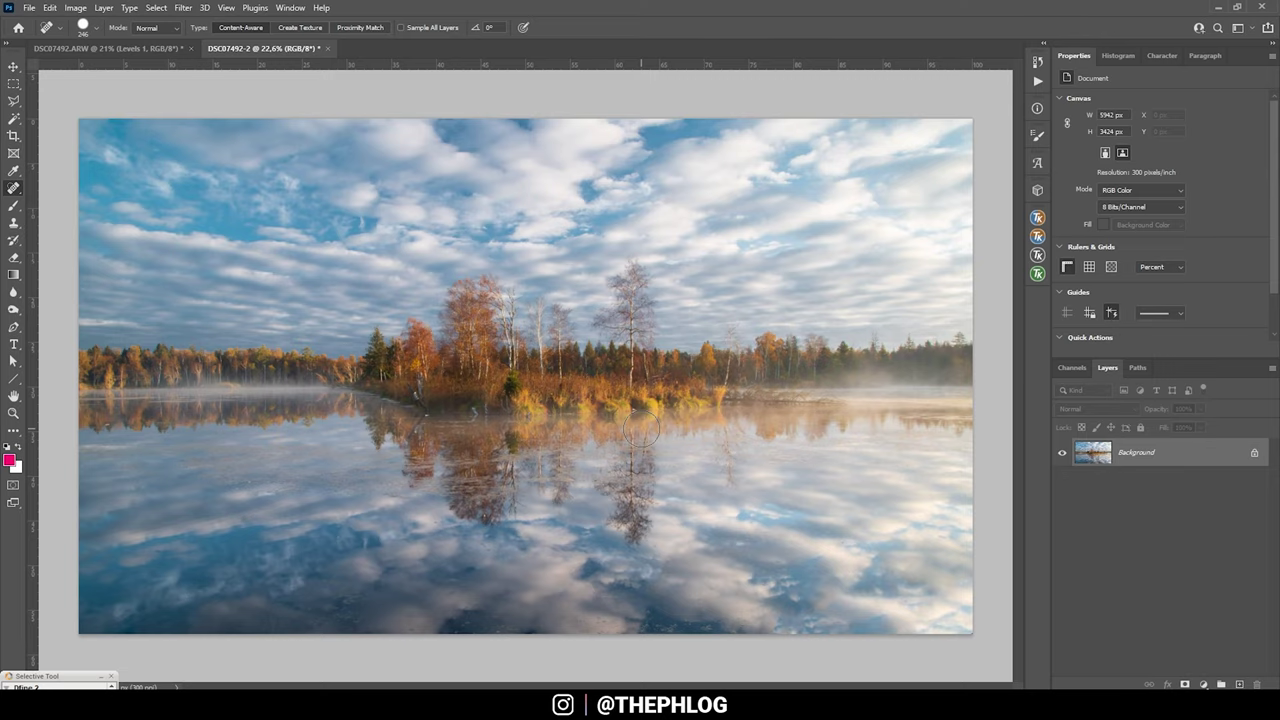
Add a Levels adjustment layer with the black input raised to 32, comparing against the histogram
{"action": "left_click", "coordinate": [1117, 55]}
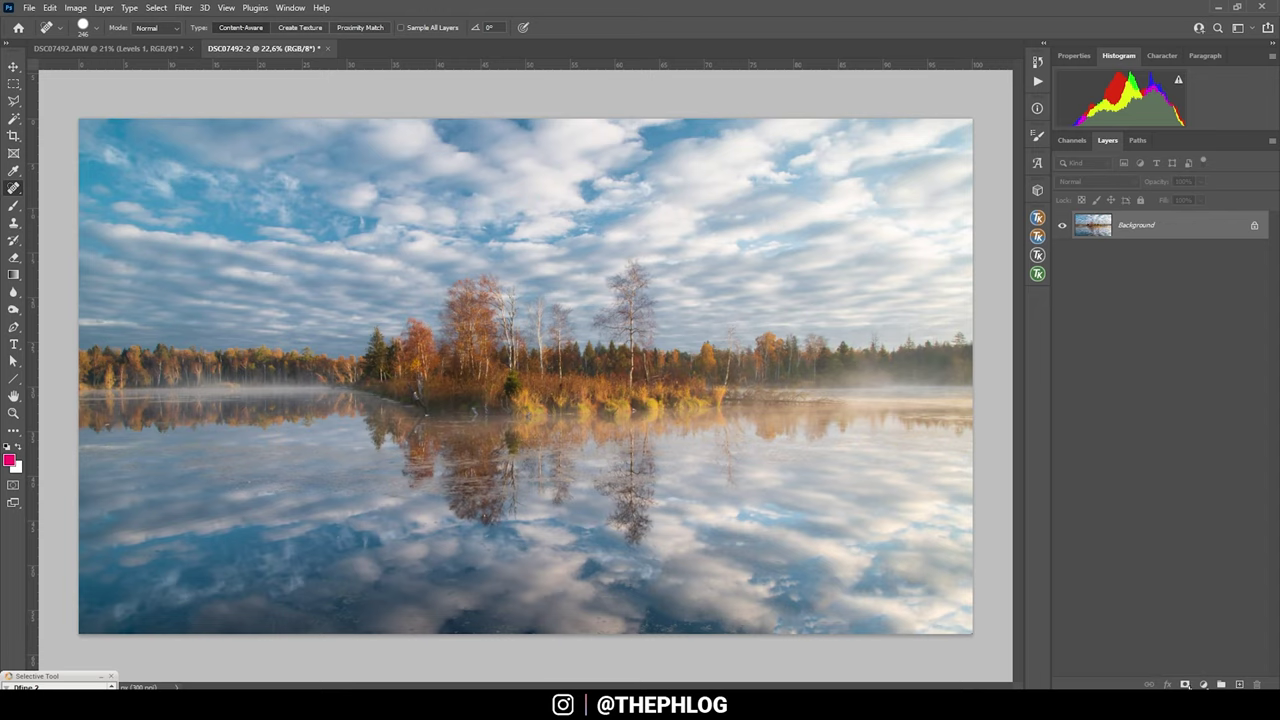
{"action": "left_click", "coordinate": [1203, 684]}
{"action": "left_click", "coordinate": [1195, 497]}
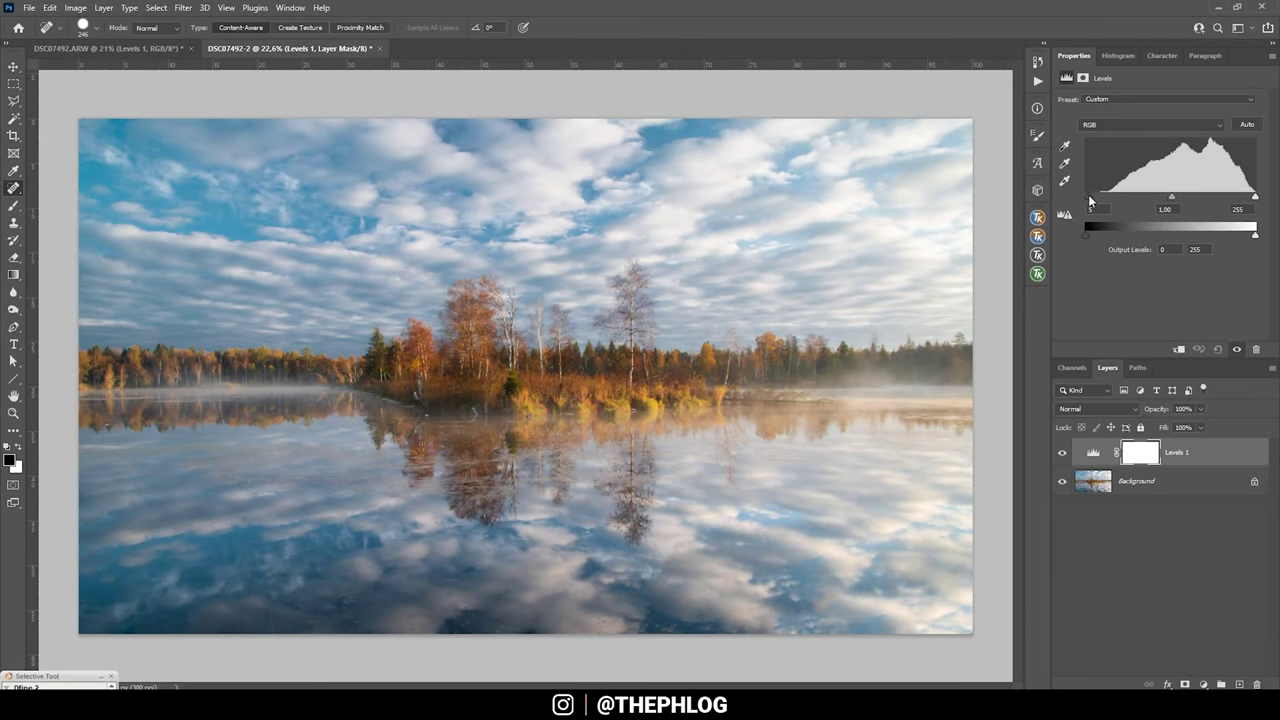
{"action": "left_click_drag", "start_coordinate": [1088, 195], "coordinate": [1095, 198]}
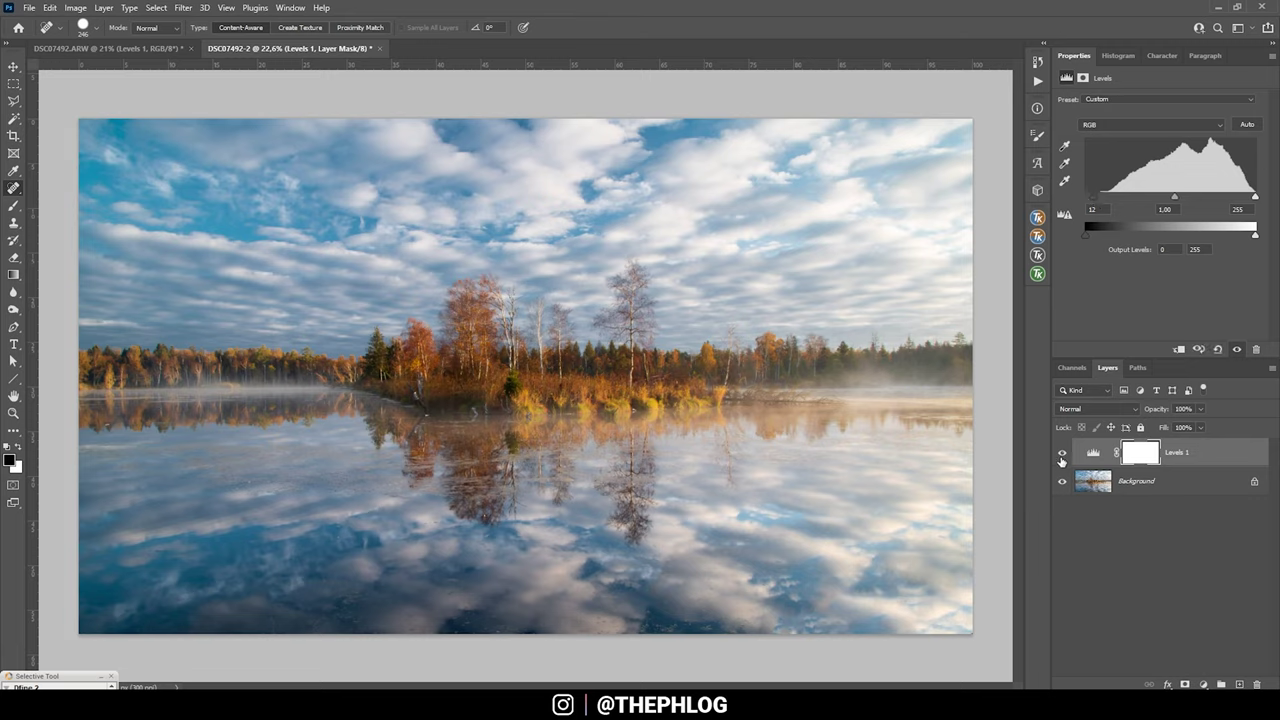
{"action": "left_click", "coordinate": [1062, 453]}
Paint black on the Levels mask over the reflection, then merge it into the Background
{"action": "left_click", "coordinate": [1062, 453]}
{"action": "left_click", "coordinate": [1138, 454]}
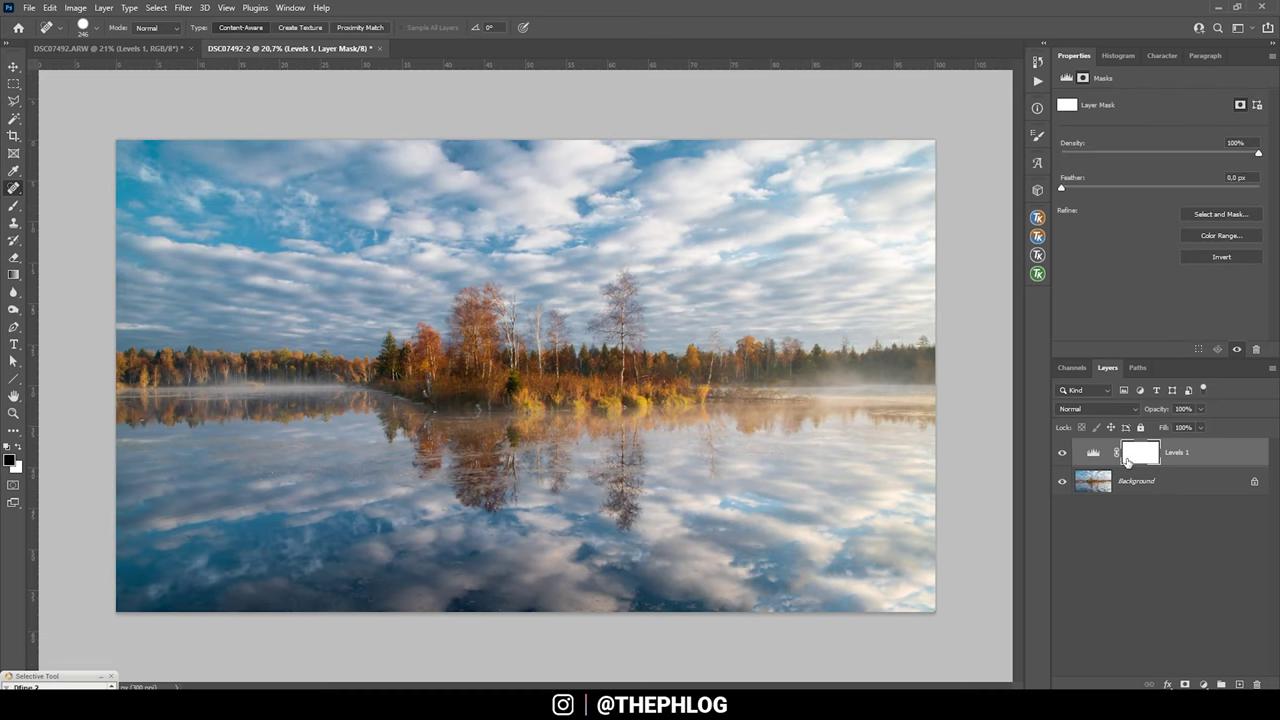
{"action": "key", "text": "b"}
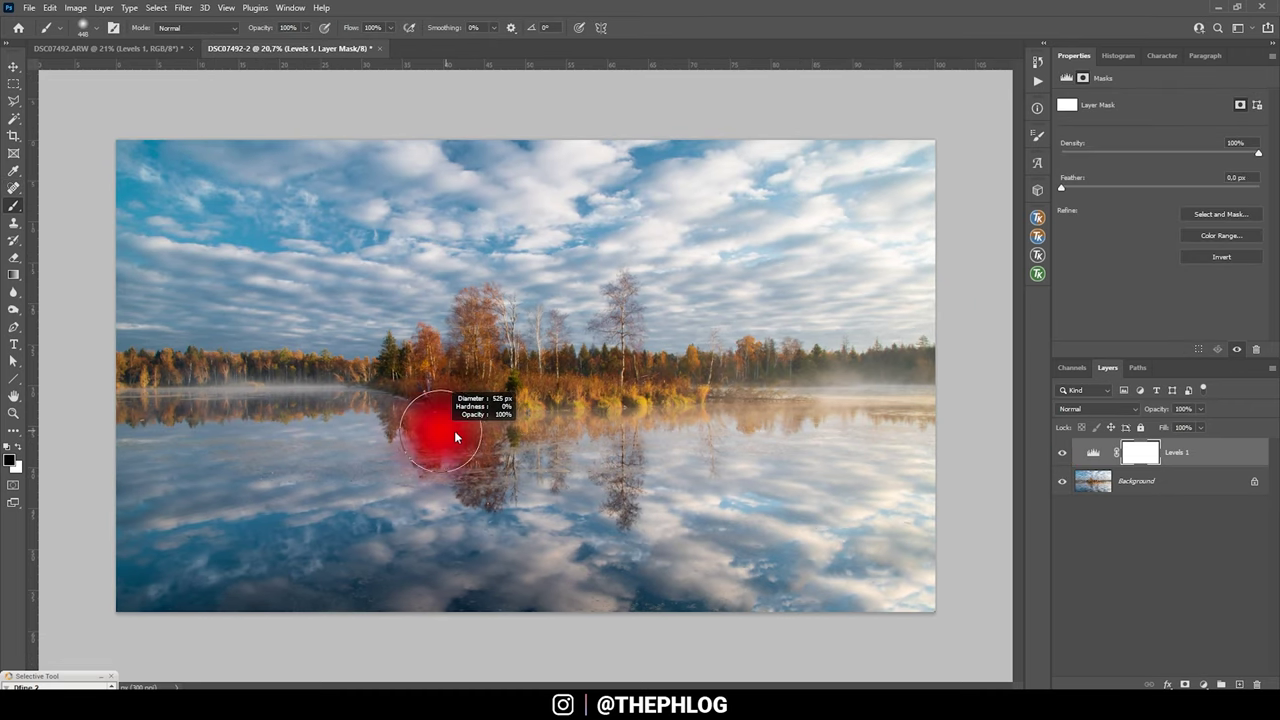
{"action": "left_click_drag", "start_coordinate": [386, 414], "coordinate": [386, 414]}
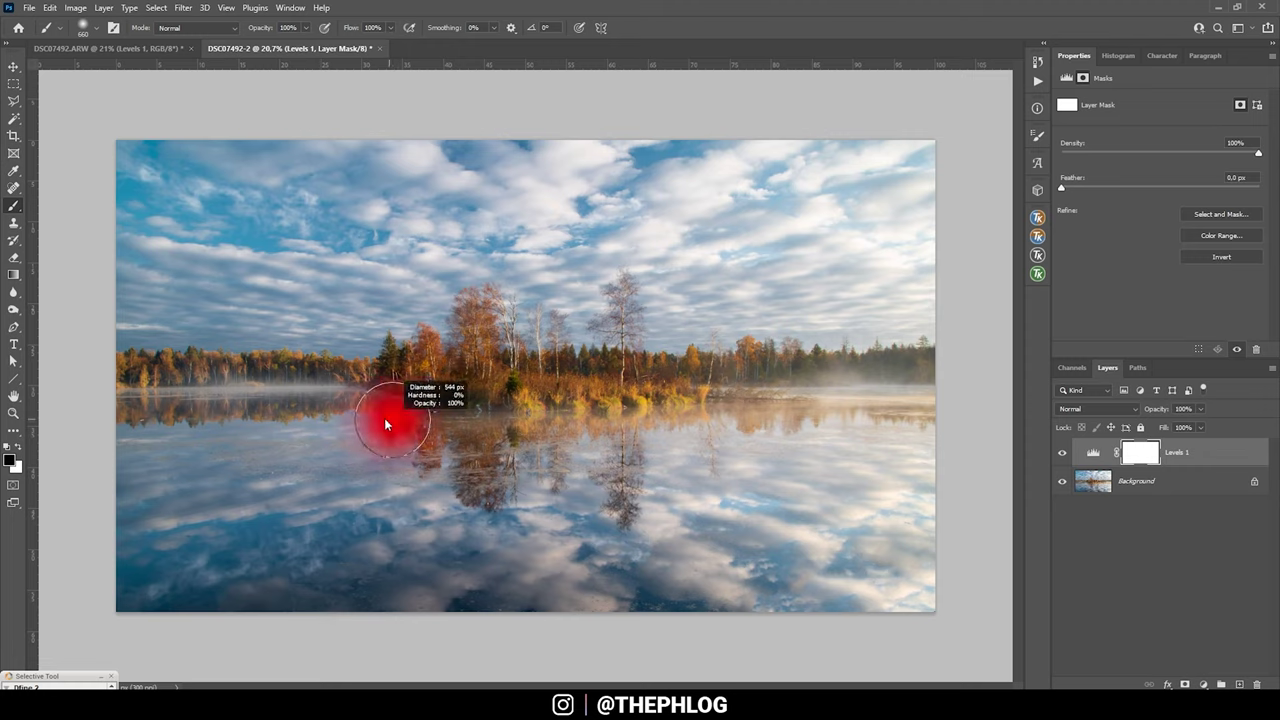
{"action": "mouse_move", "coordinate": [194, 400]}
{"action": "left_mouse_down"}
{"action": "mouse_move", "coordinate": [113, 404]}
{"action": "mouse_move", "coordinate": [282, 399]}
{"action": "mouse_move", "coordinate": [488, 420]}
{"action": "mouse_move", "coordinate": [467, 434]}
{"action": "mouse_move", "coordinate": [725, 404]}
{"action": "mouse_move", "coordinate": [915, 408]}
{"action": "left_mouse_up"}
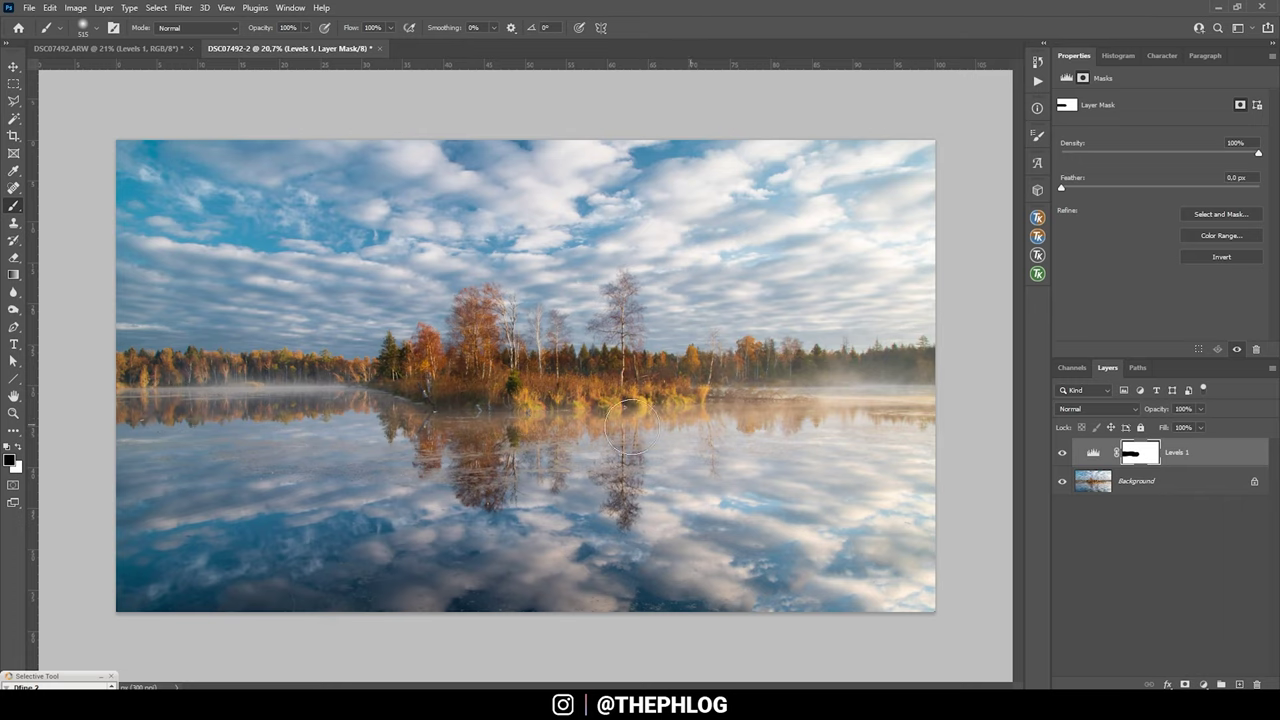
{"action": "mouse_move", "coordinate": [630, 425]}
{"action": "left_mouse_down"}
{"action": "mouse_move", "coordinate": [474, 435]}
{"action": "mouse_move", "coordinate": [330, 400]}
{"action": "left_mouse_up"}
{"action": "left_click", "coordinate": [1140, 481]}
{"action": "key", "text": "Delete"}
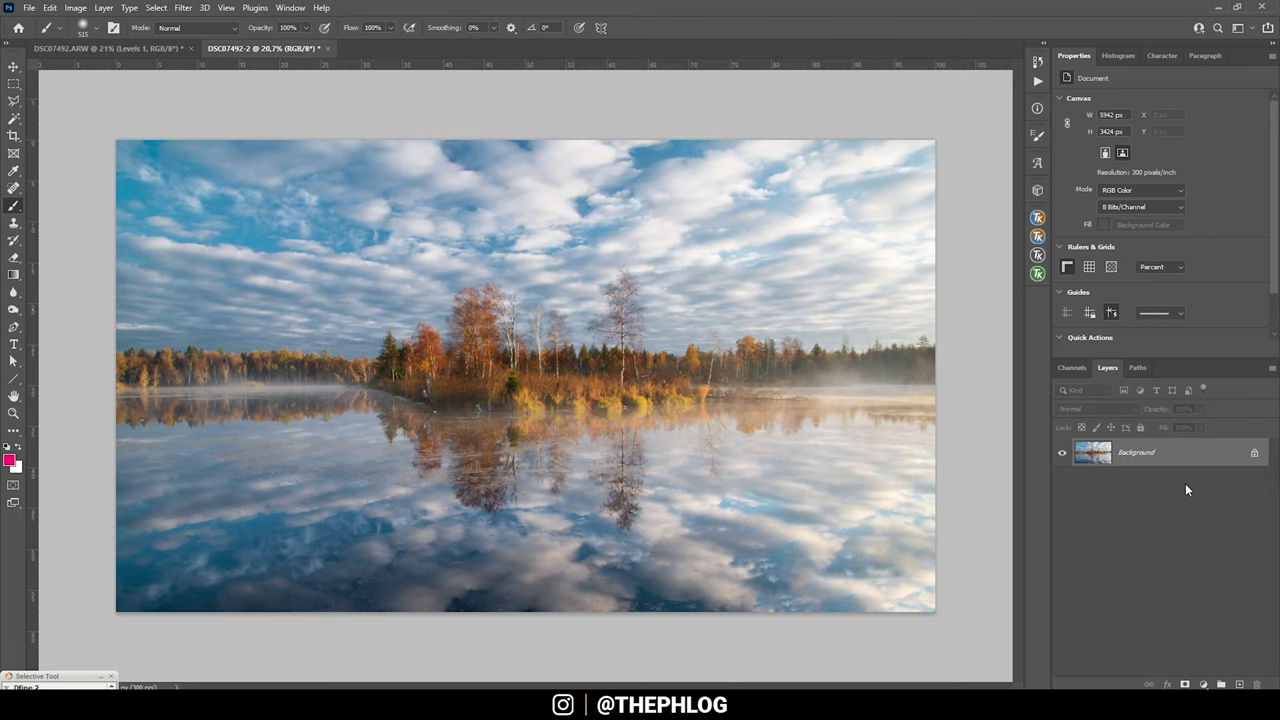
Apply Color Efex Pro 4 Polarisation at 49% strength to the photo
{"action": "left_click", "coordinate": [183, 8]}
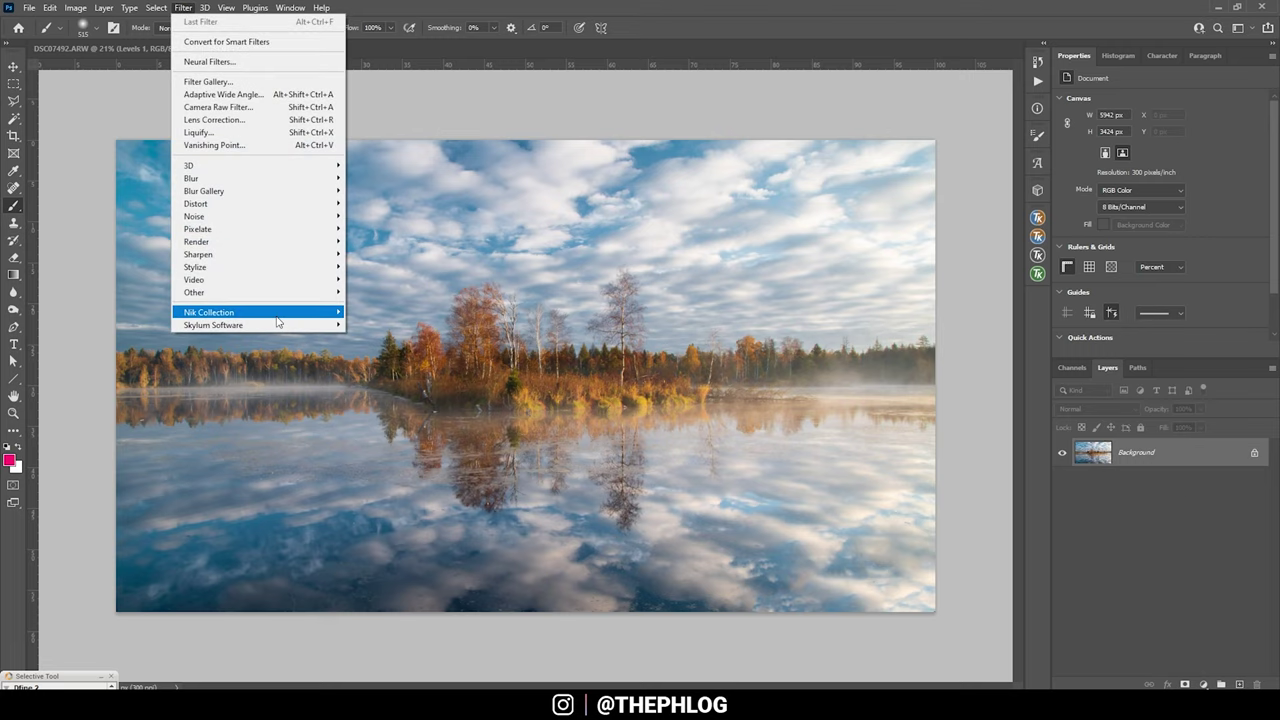
{"action": "mouse_move", "coordinate": [278, 314]}
{"action": "left_click", "coordinate": [385, 325]}
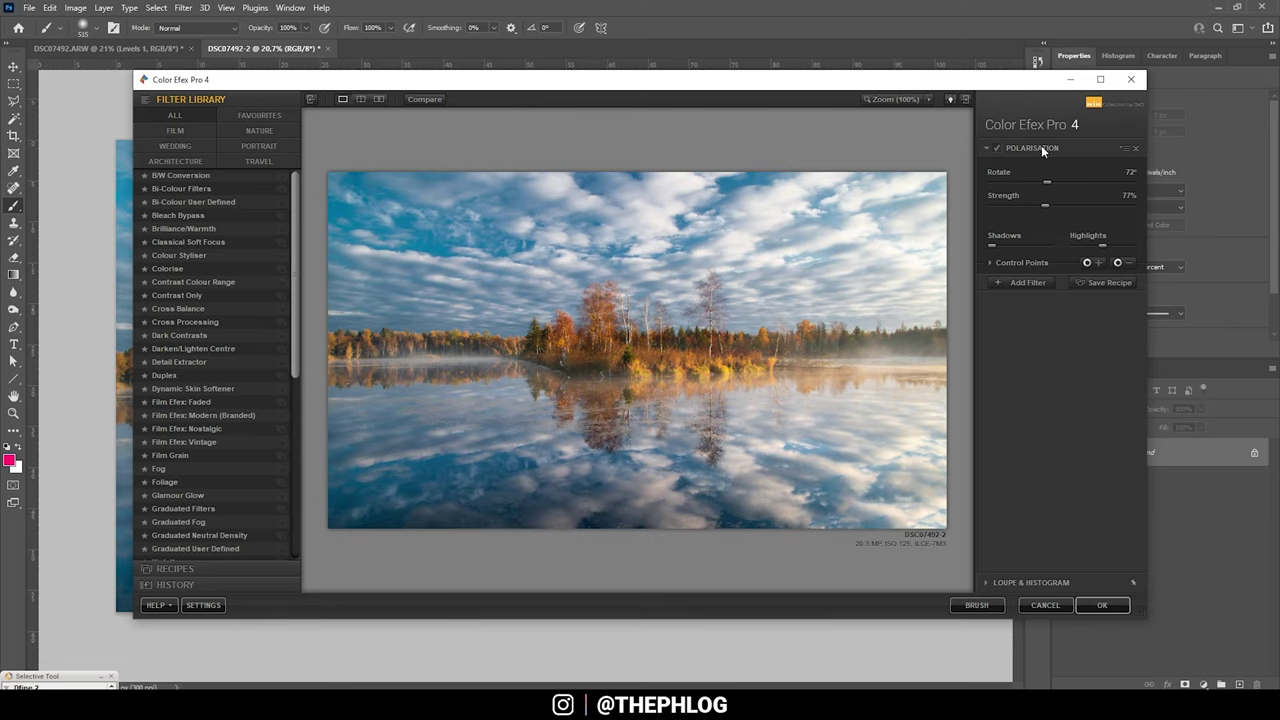
{"action": "left_click", "coordinate": [997, 147]}
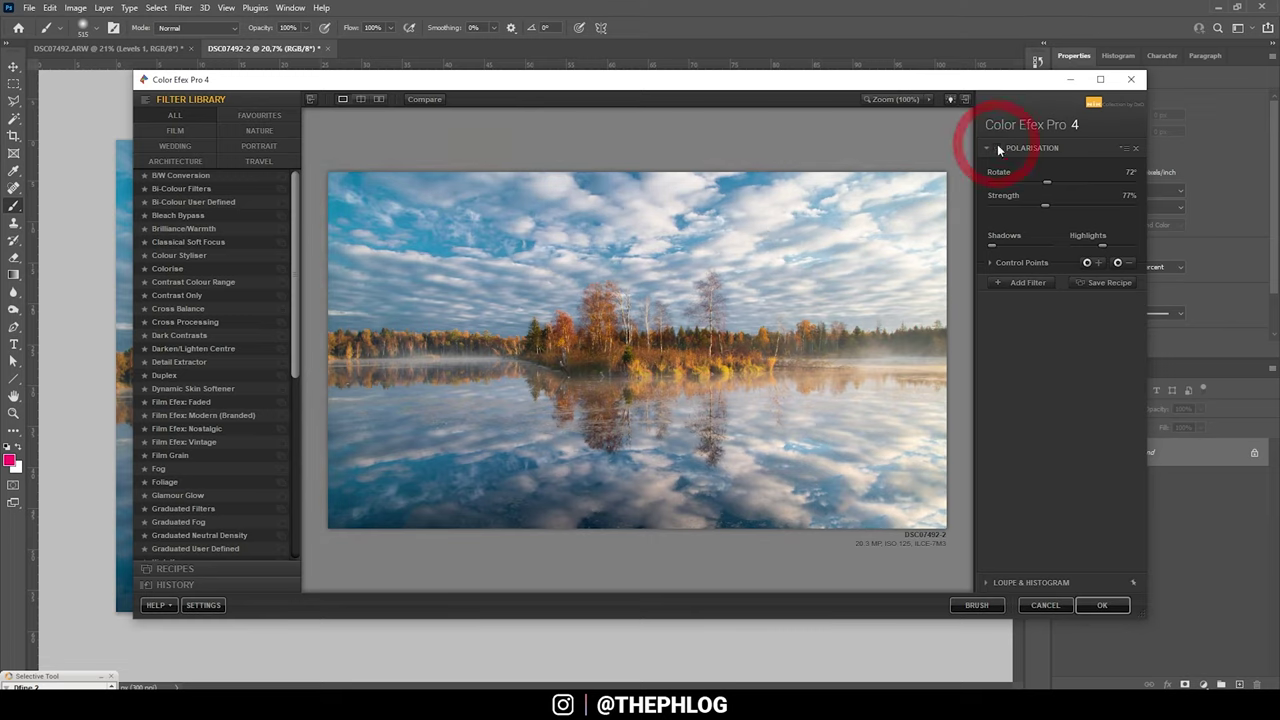
{"action": "left_click", "coordinate": [997, 147]}
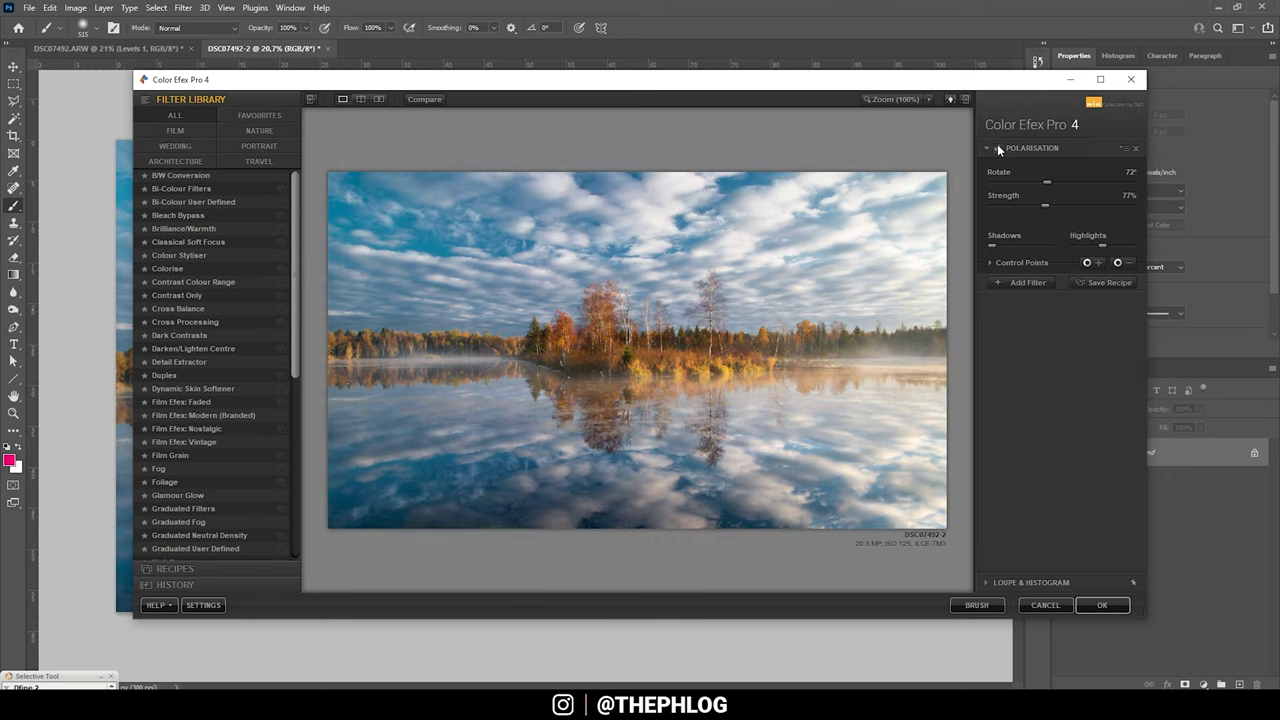
{"action": "left_click_drag", "start_coordinate": [1049, 207], "coordinate": [1031, 208]}
{"action": "left_click", "coordinate": [1092, 603]}
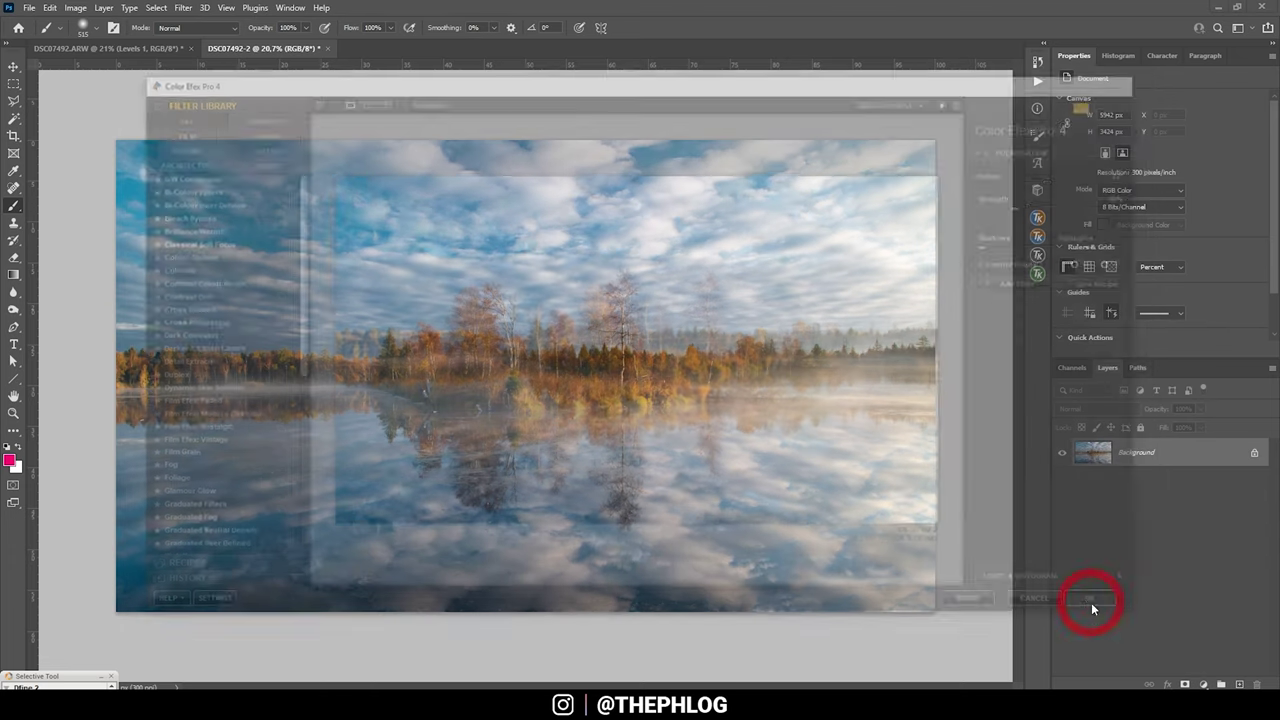